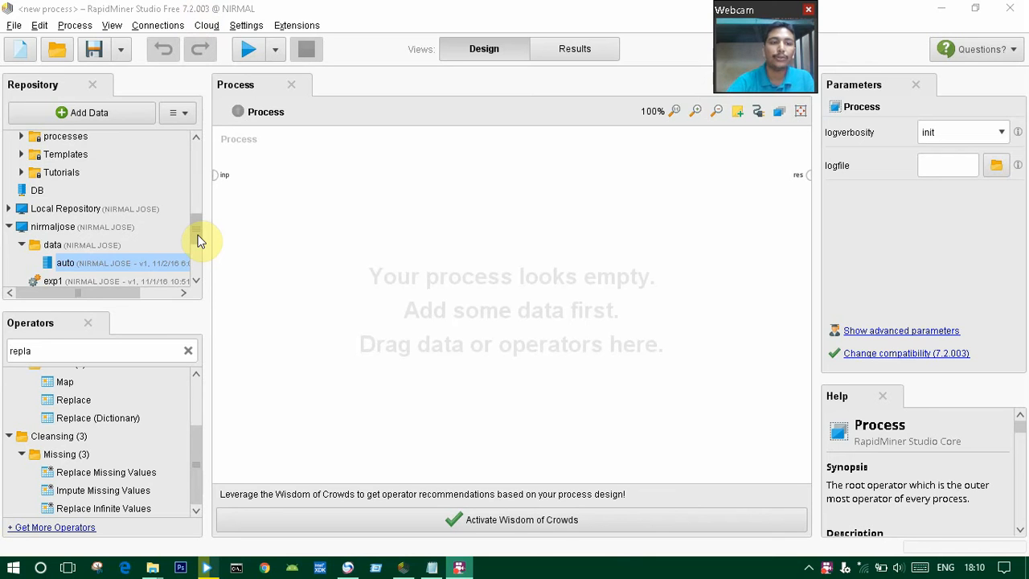
left_click(83, 118)
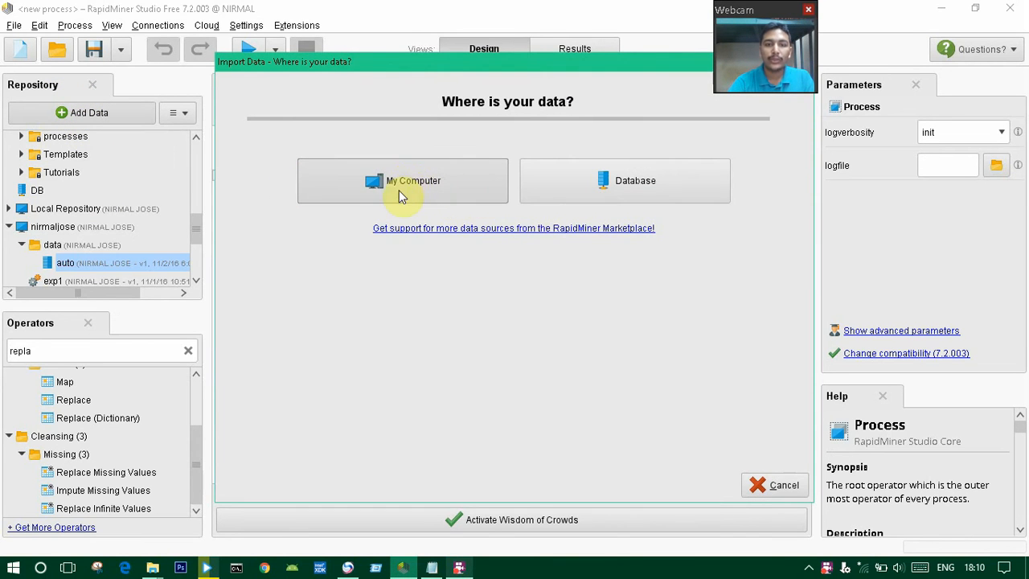
left_click(591, 189)
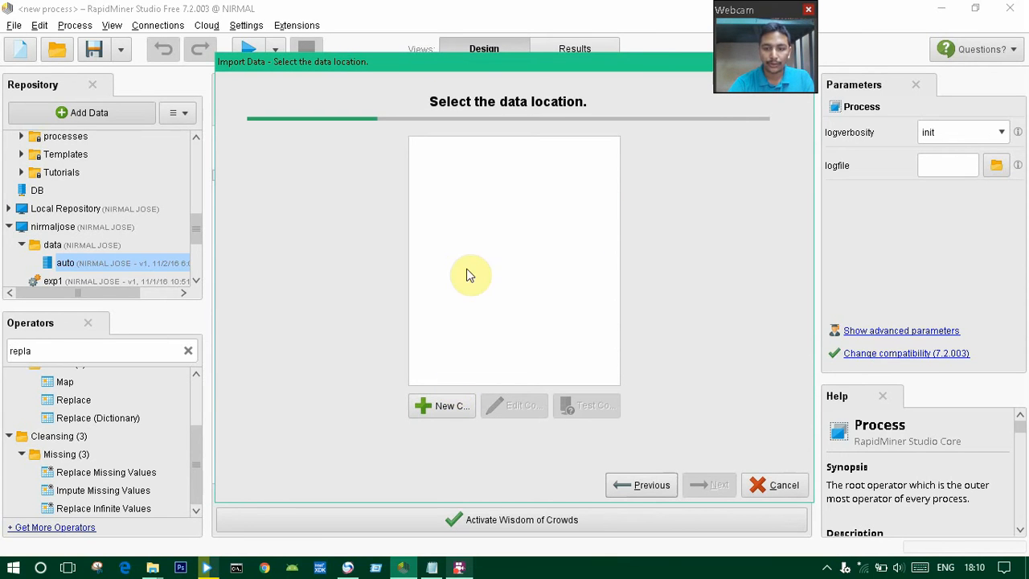
left_click(648, 486)
left_click(452, 182)
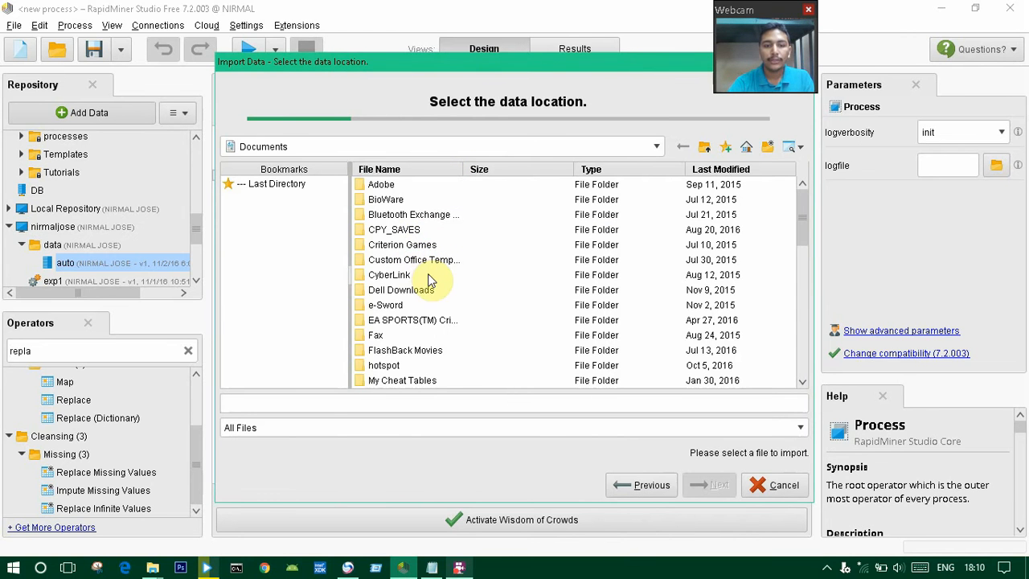
scroll(434, 295, "down", 5)
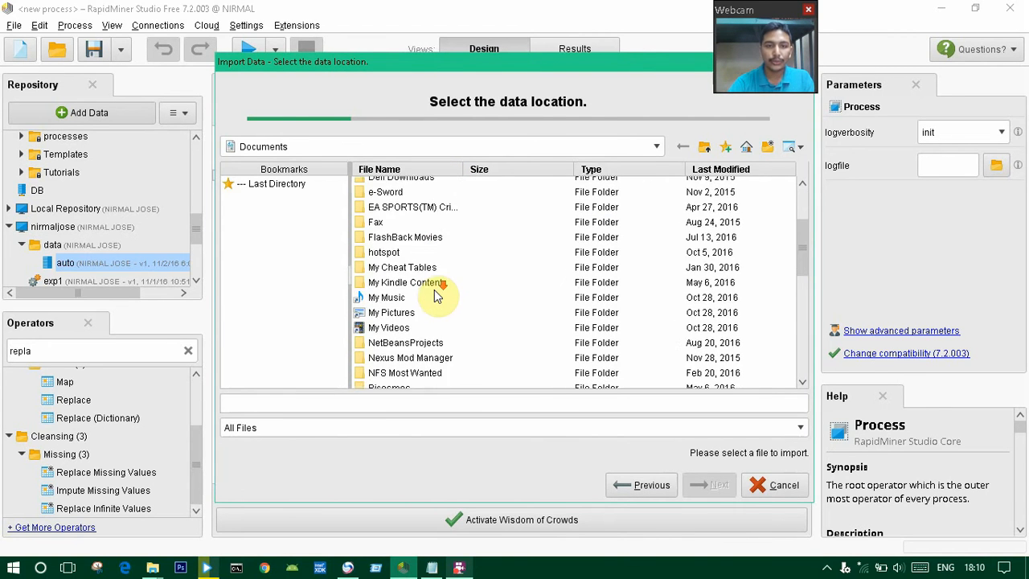
scroll(438, 295, "down", 1)
scroll(437, 294, "up", 2)
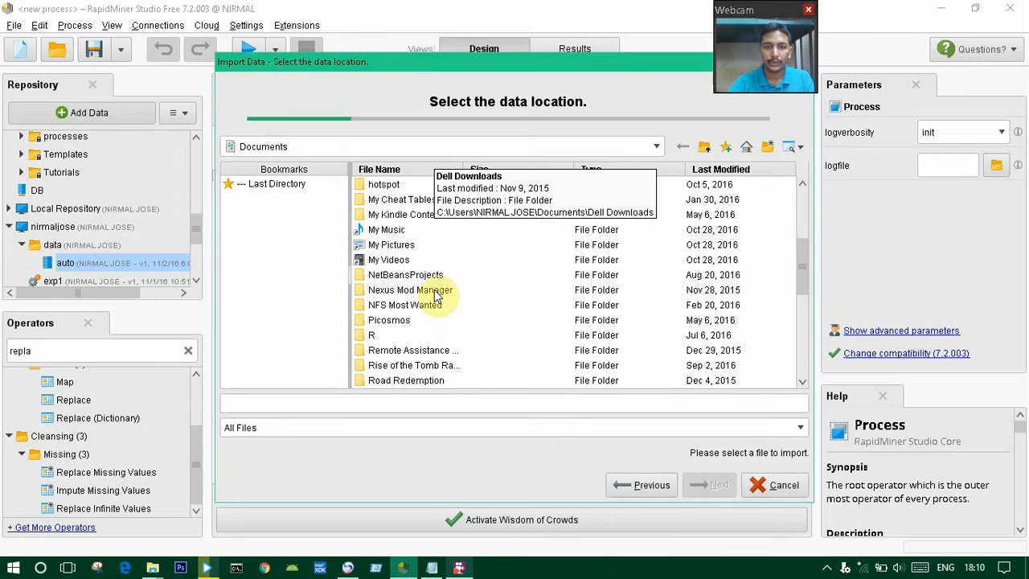
left_click(657, 147)
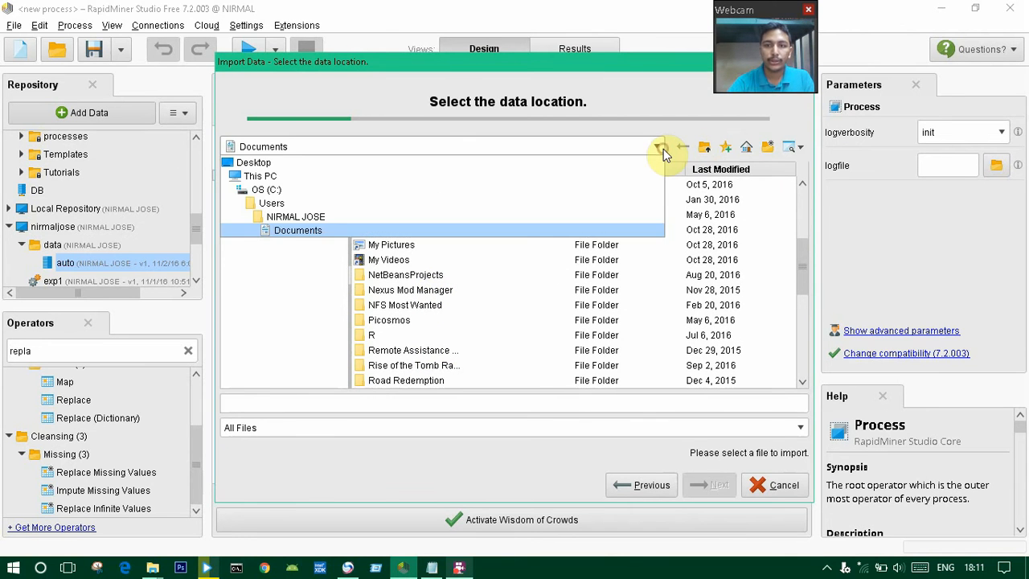
left_click(598, 167)
scroll(420, 314, "down", 6)
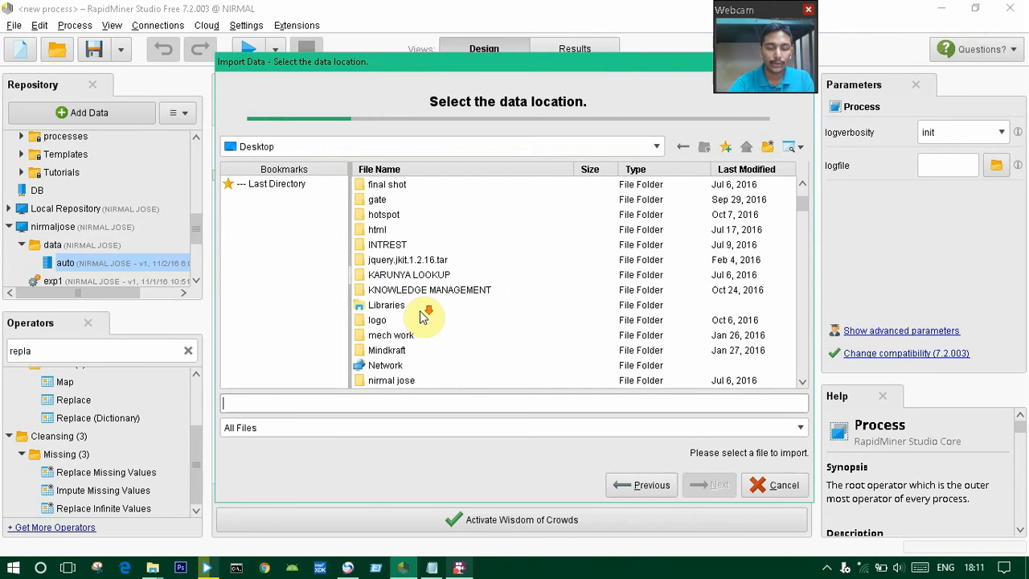
scroll(439, 321, "down", 2)
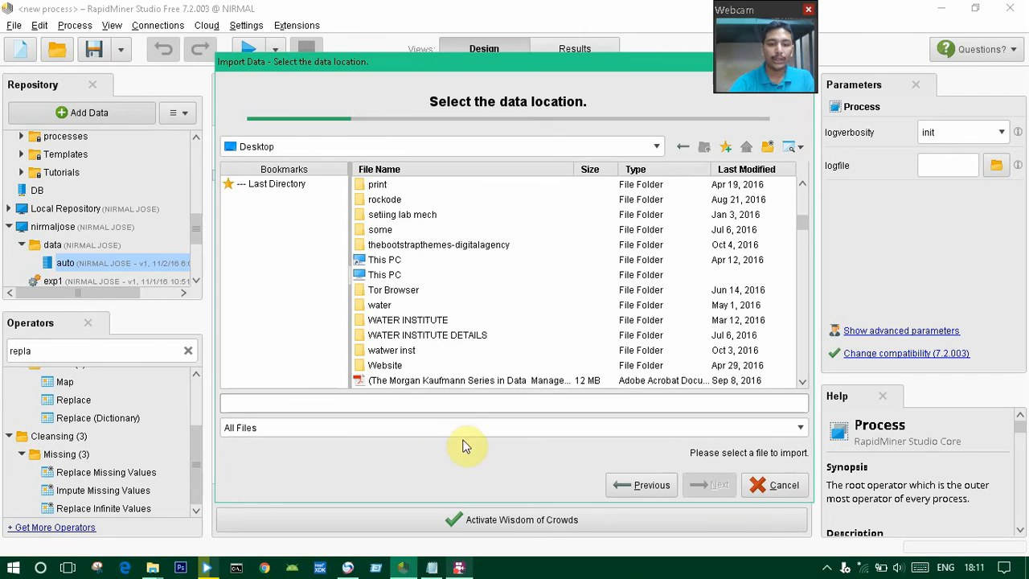
Switch to Notepad to examine the comma-separated car records in auto.txt, then minimize it.
left_click(432, 567)
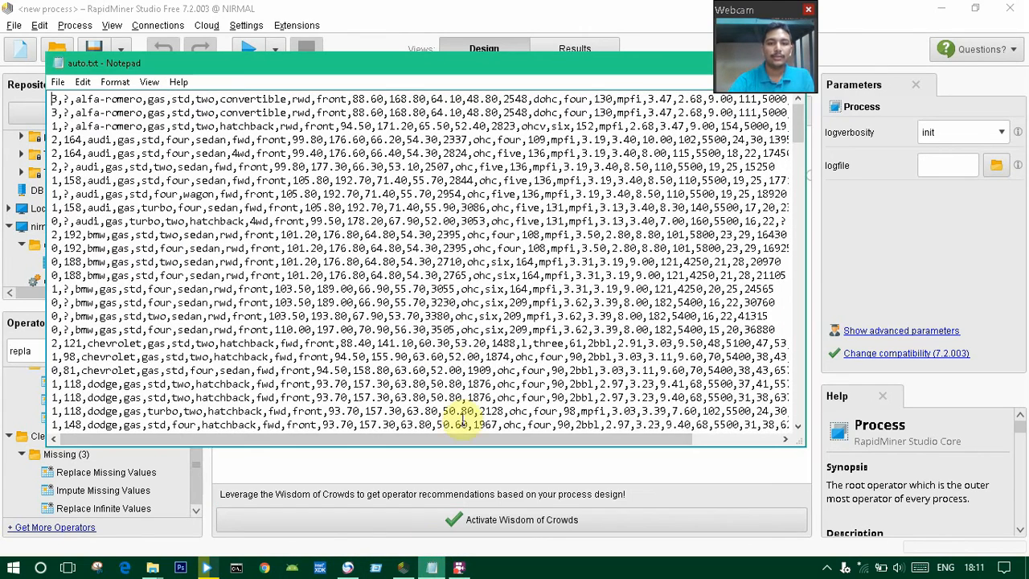
left_click_drag(331, 65, 417, 75)
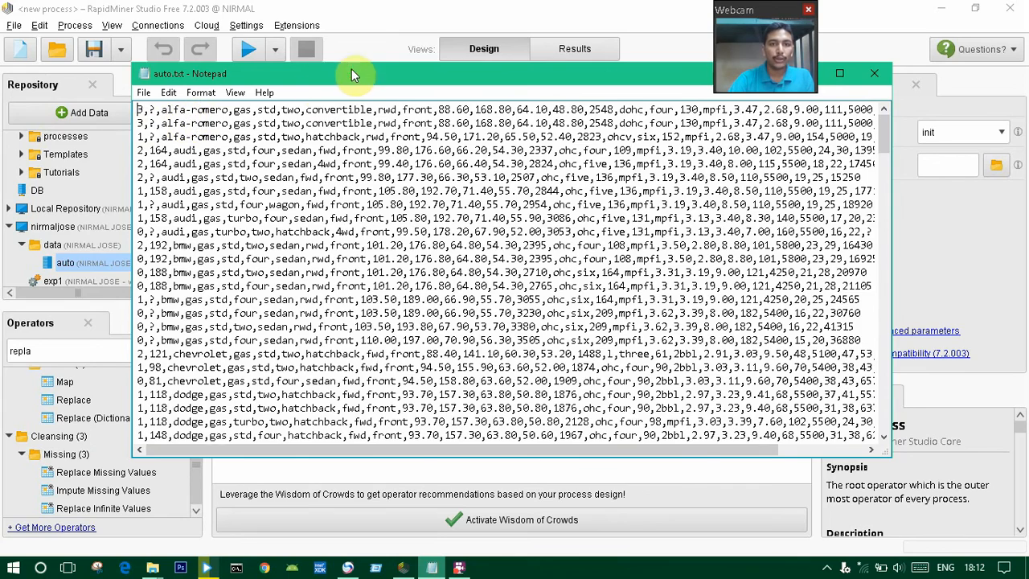
left_click_drag(384, 75, 324, 94)
left_click_drag(619, 107, 587, 147)
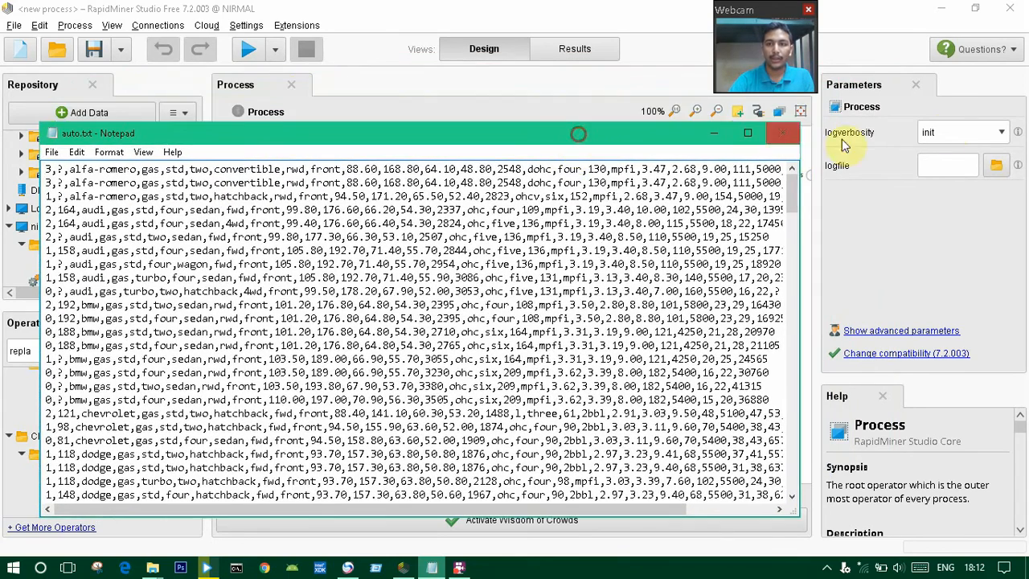
left_click(723, 137)
Start a data import from the computer and choose auto.txt on the Desktop as the CSV source.
left_click(78, 115)
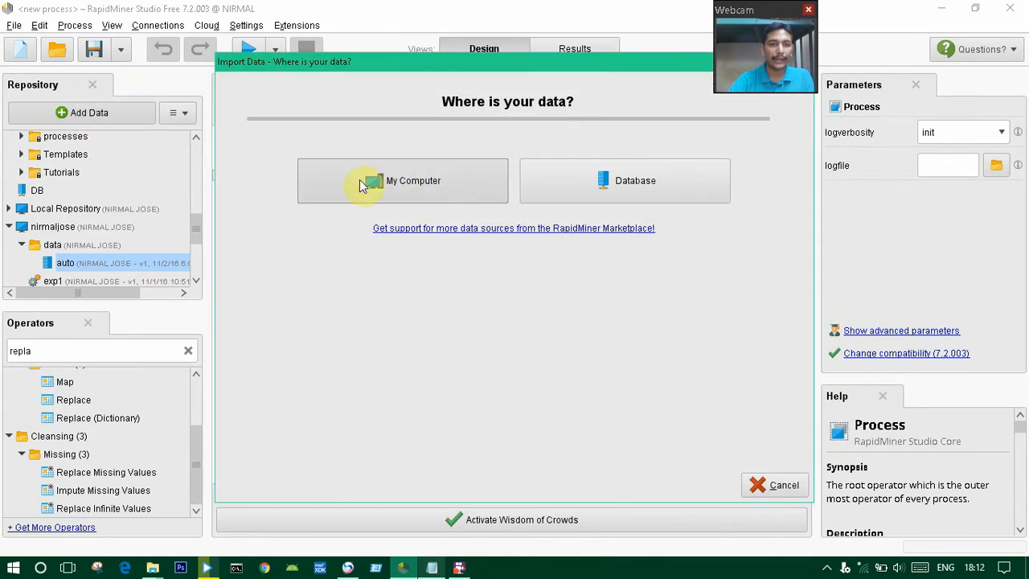
left_click(423, 195)
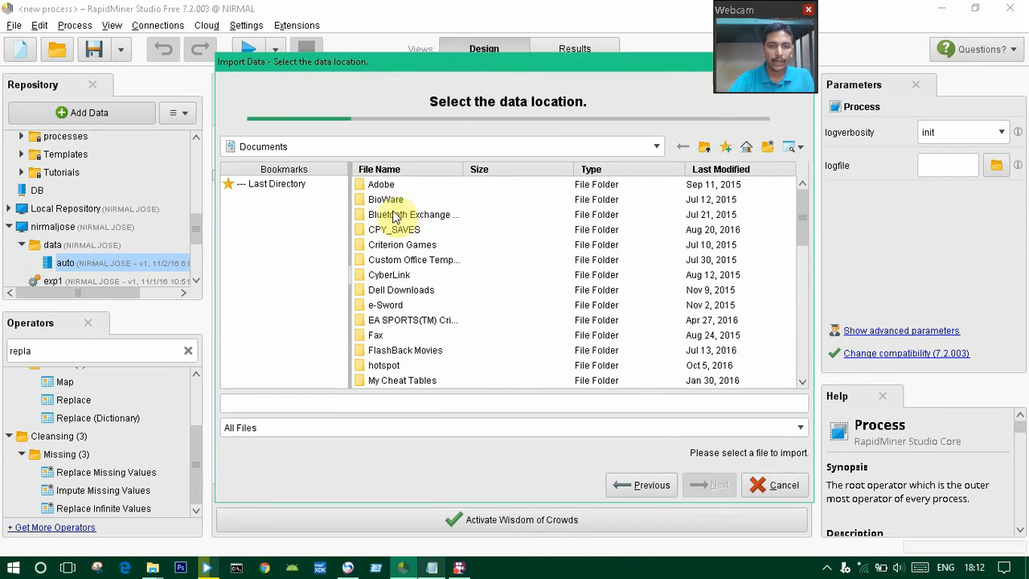
left_click(473, 148)
left_click(470, 162)
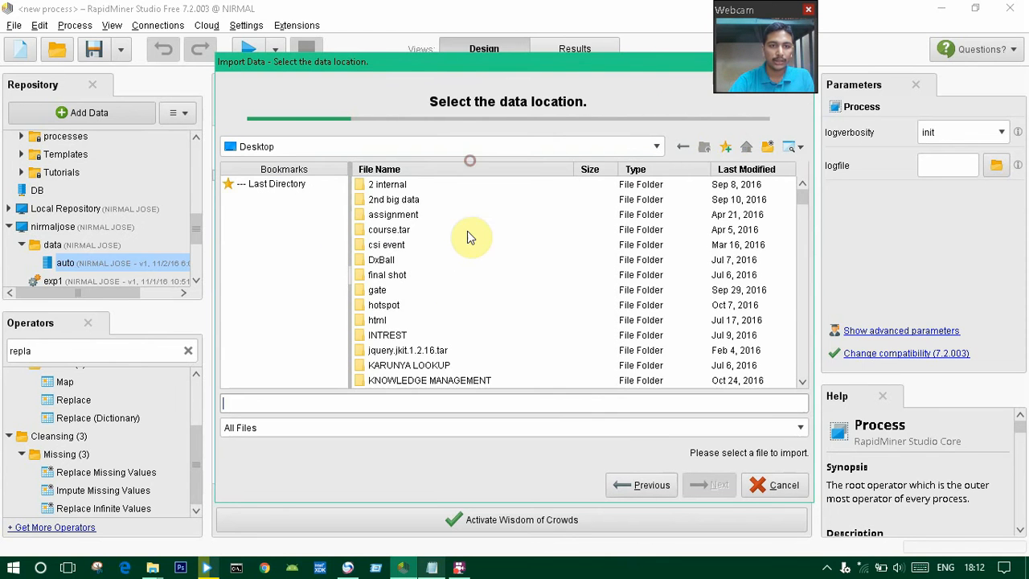
scroll(510, 276, "down", 4)
scroll(507, 277, "down", 5)
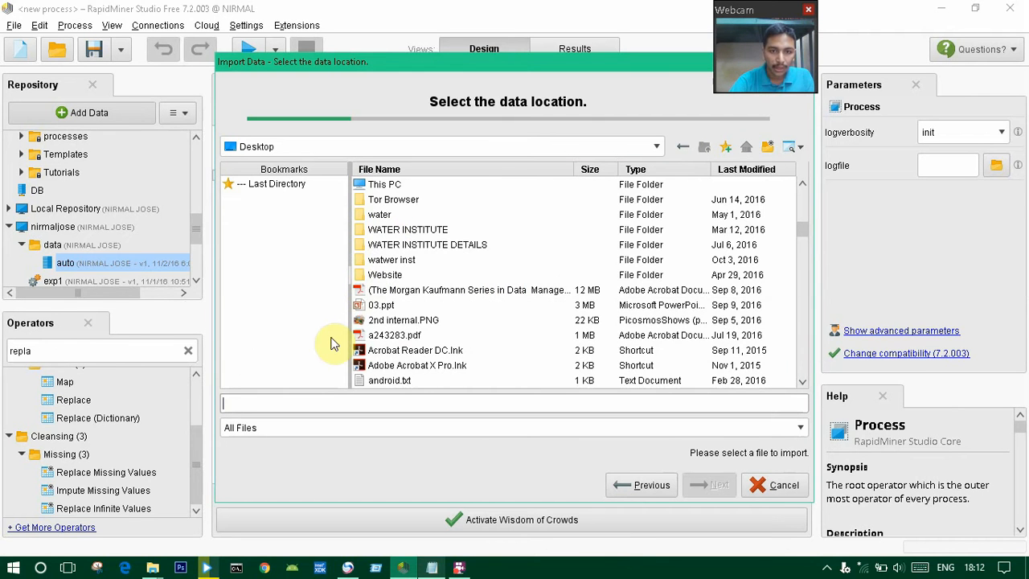
scroll(345, 337, "down", 2)
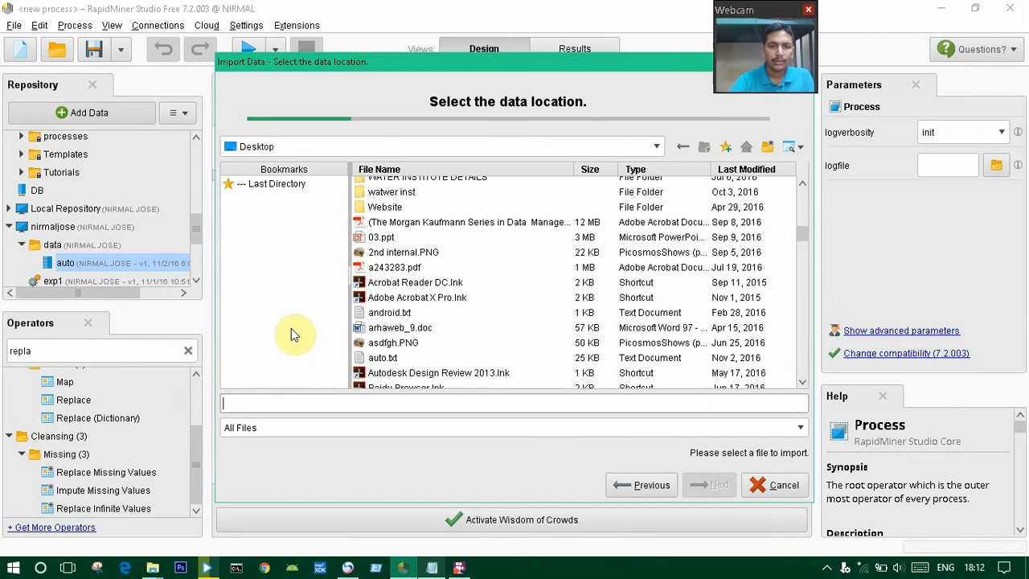
left_click(381, 357)
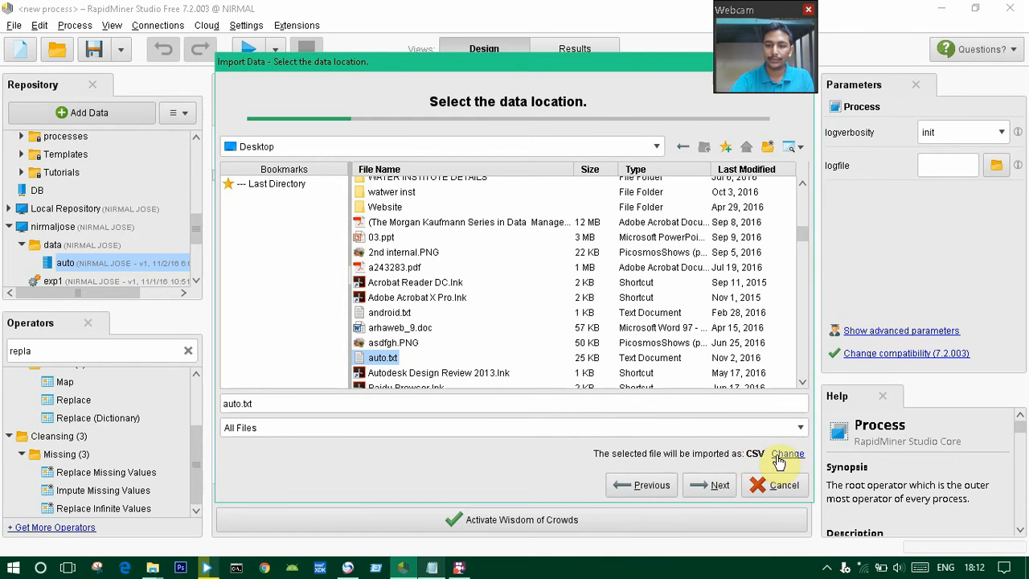
left_click(717, 487)
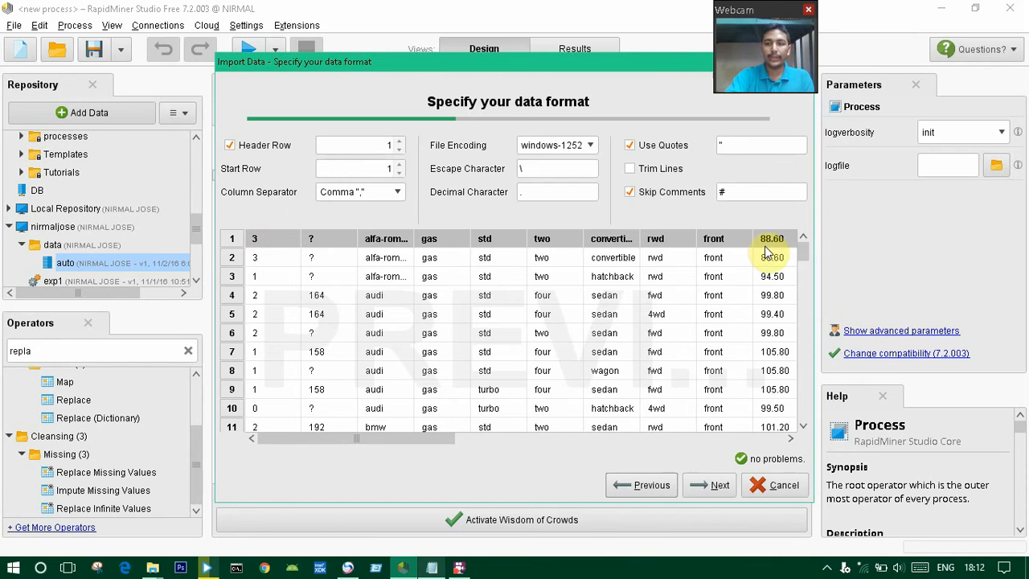
Turn off the header row in the data format and enable replacing errors with missing values for the columns.
left_click(228, 146)
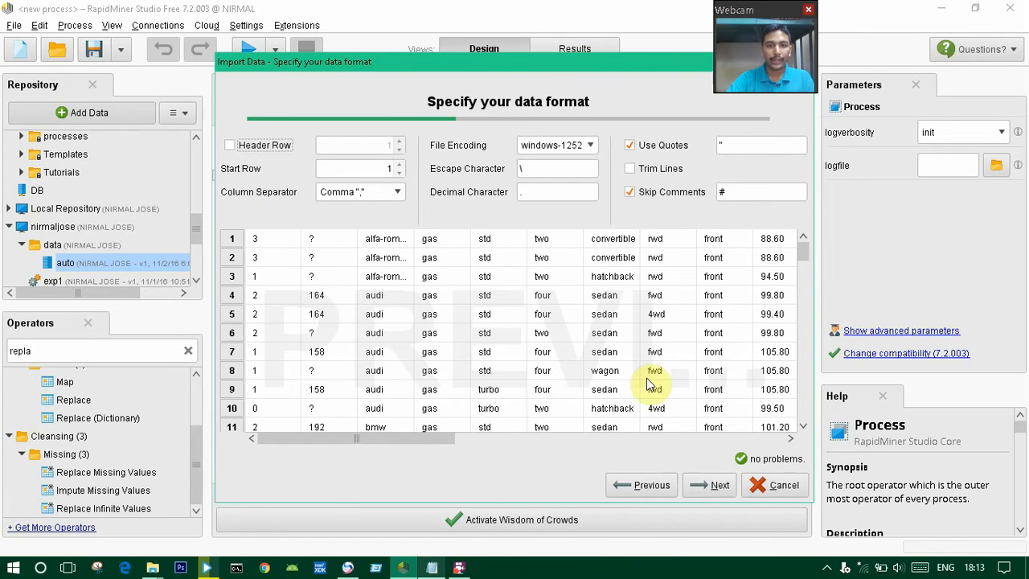
left_click(711, 486)
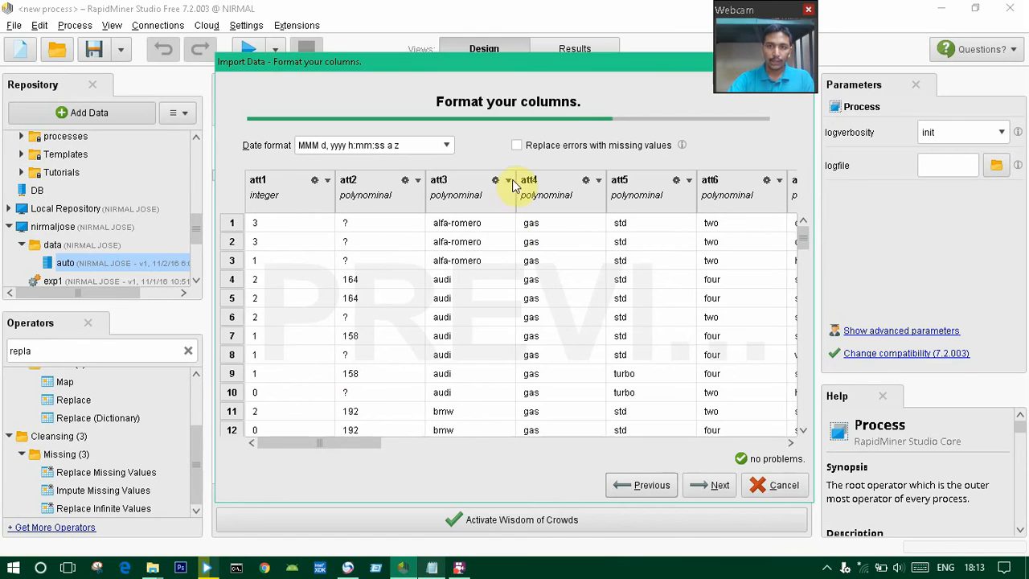
left_click(518, 150)
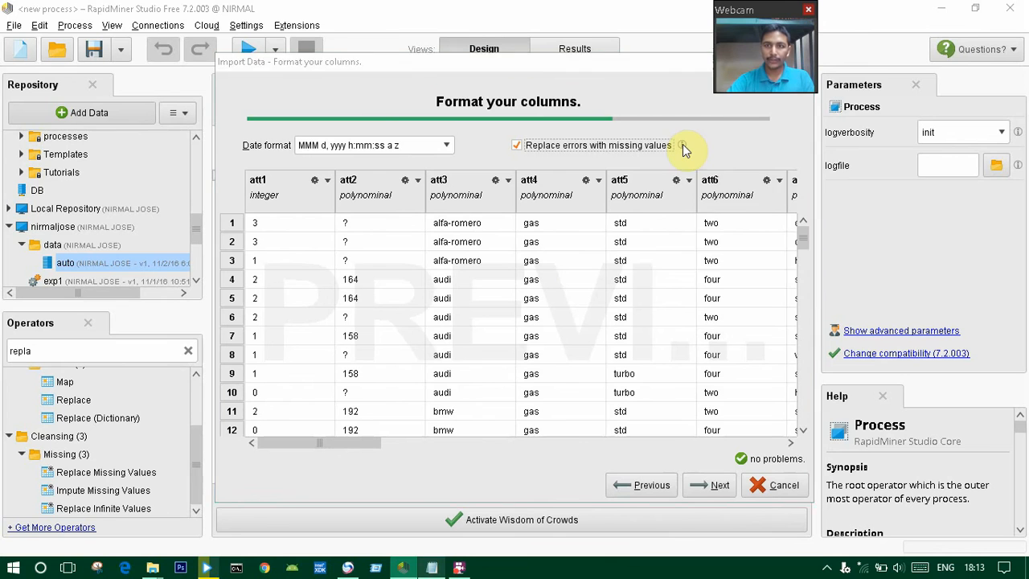
mouse_move(683, 148)
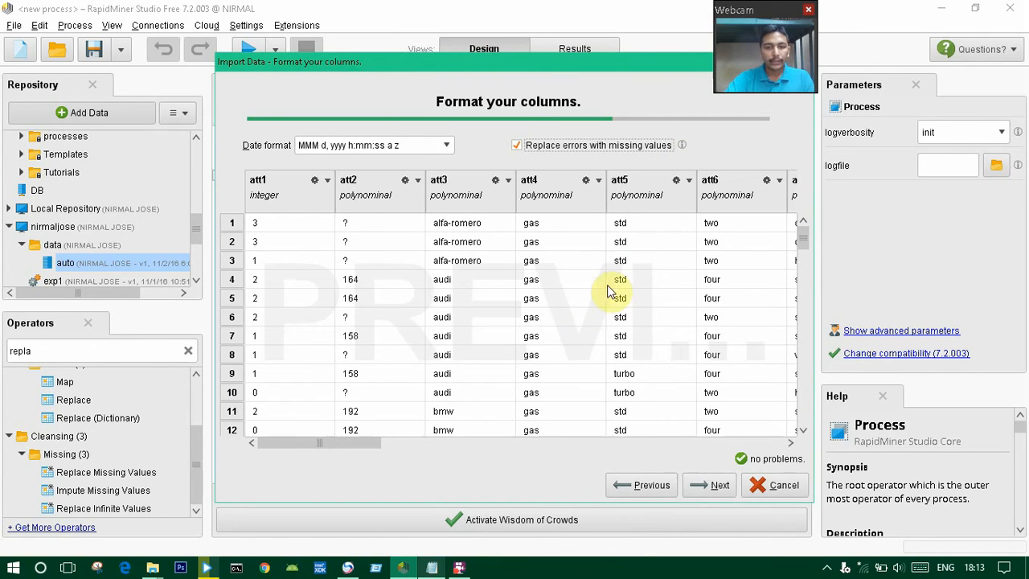
Store the imported data as auto in the personal repository's data folder, overwriting the existing entry.
left_click(709, 483)
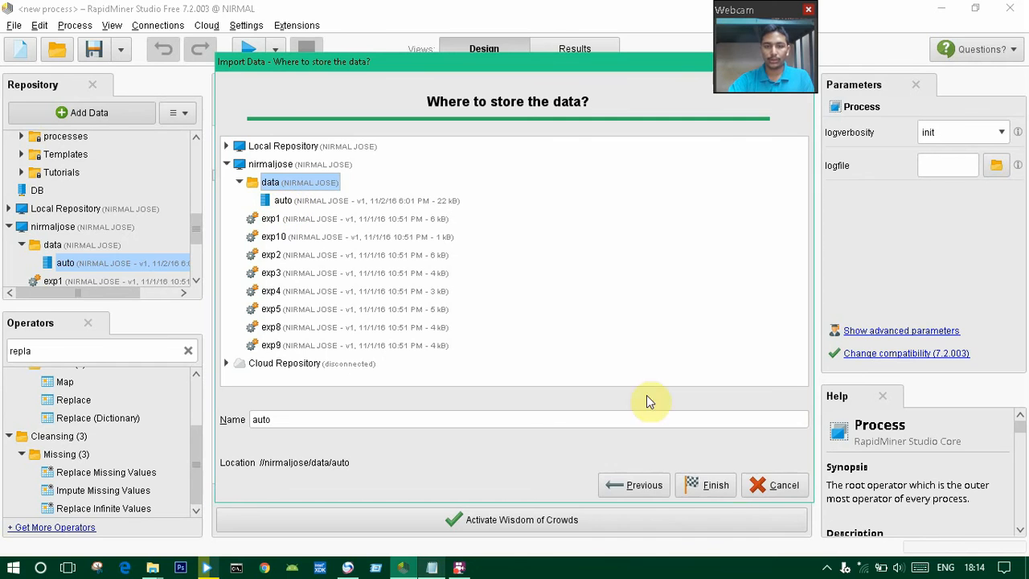
left_click(715, 487)
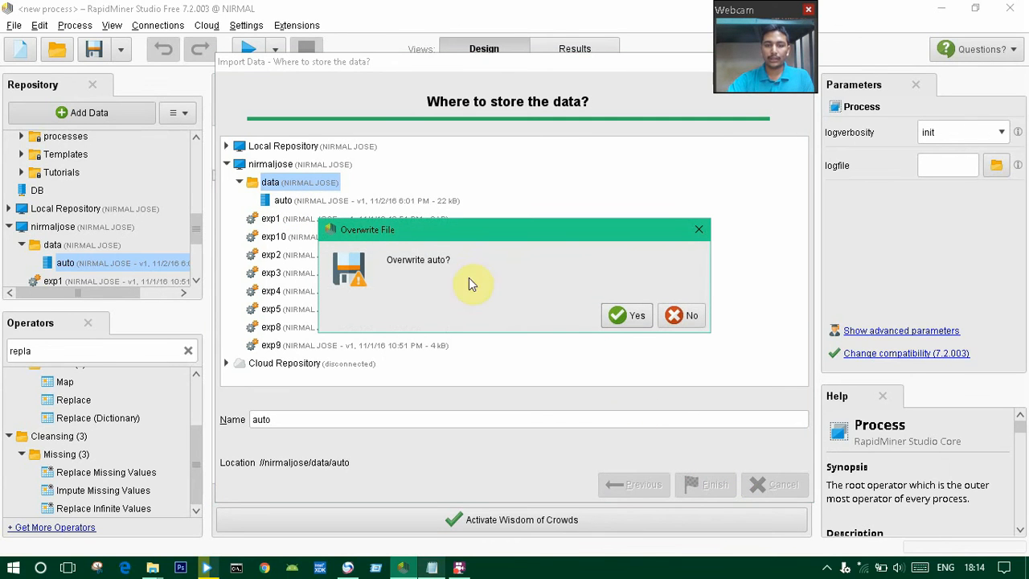
left_click(624, 317)
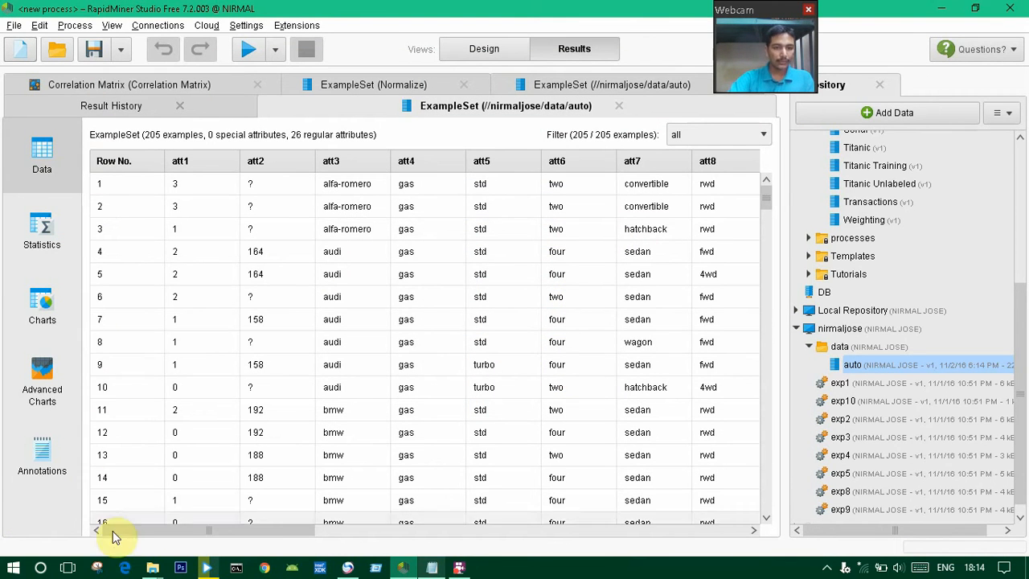
Examine the imported rows and the type, missing values and statistics of each attribute in the auto data set.
scroll(468, 277, "down", 2)
scroll(468, 277, "up", 2)
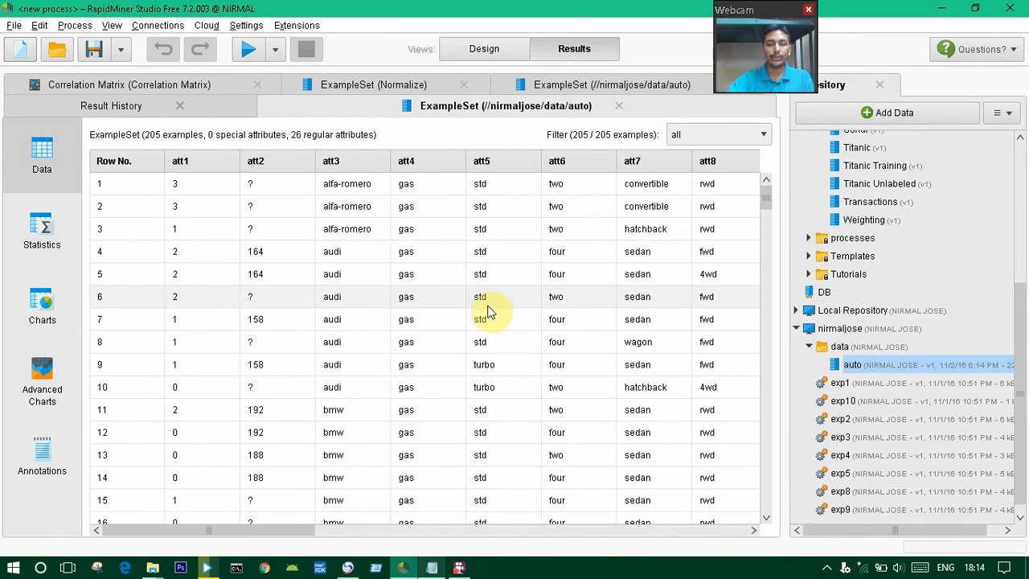
left_click(42, 233)
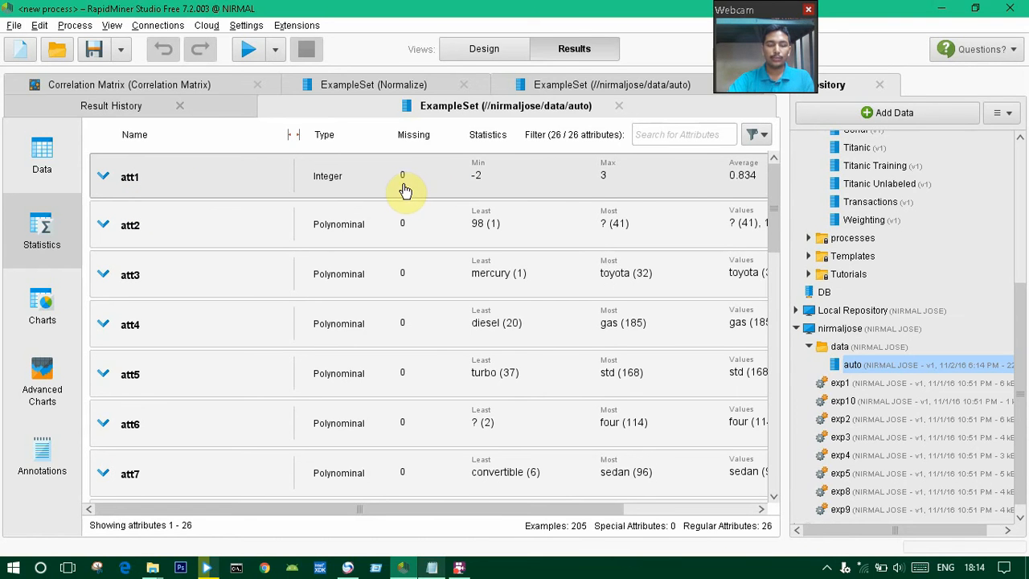
scroll(405, 189, "down", 6)
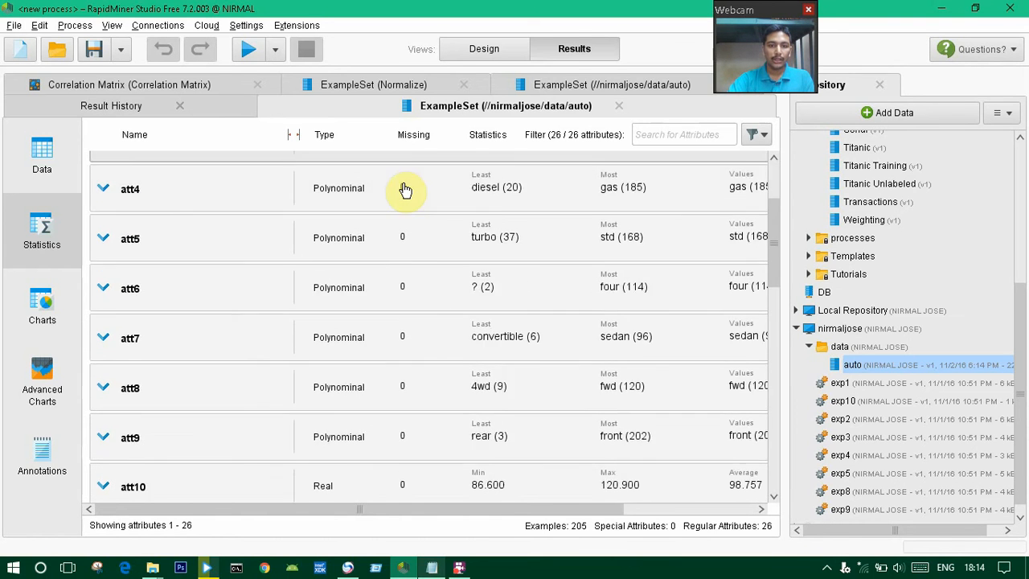
scroll(405, 189, "down", 10)
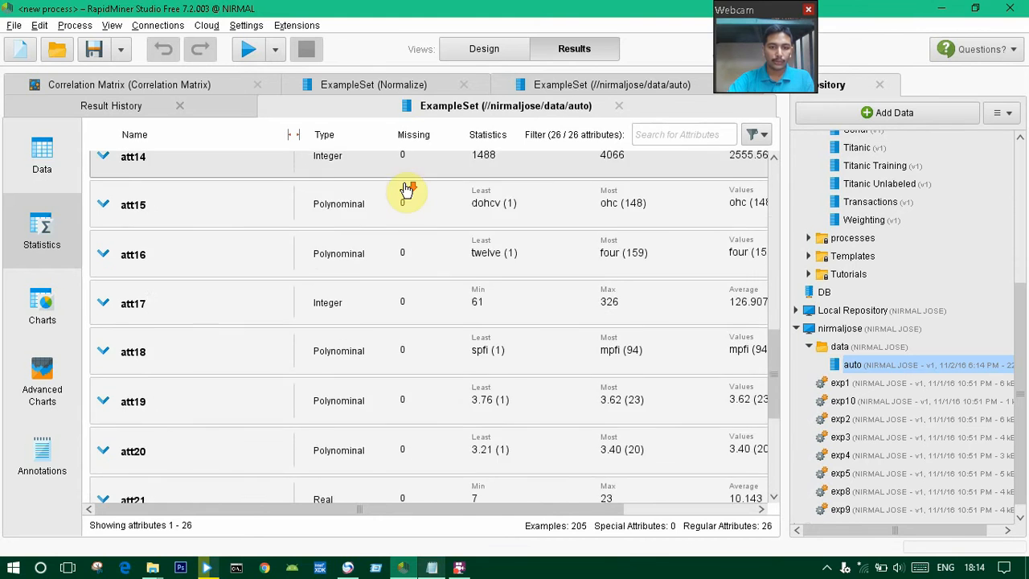
scroll(410, 398, "down", 1)
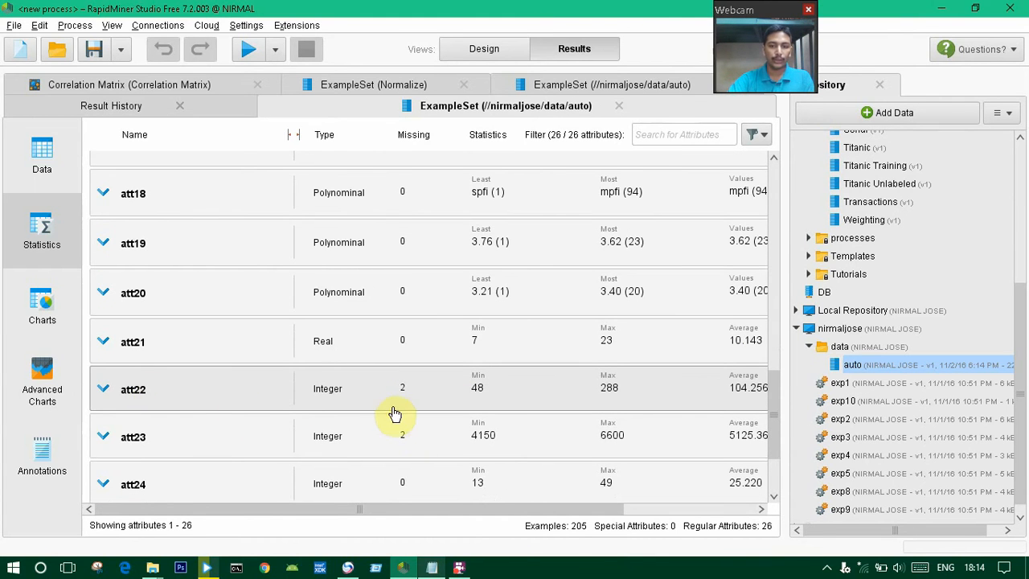
scroll(398, 414, "down", 3)
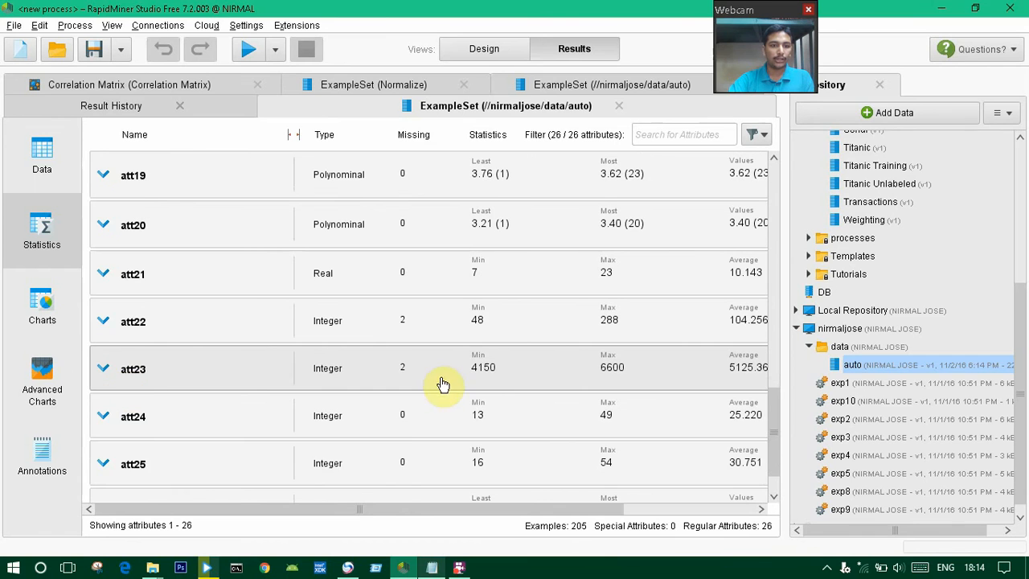
scroll(410, 418, "down", 2)
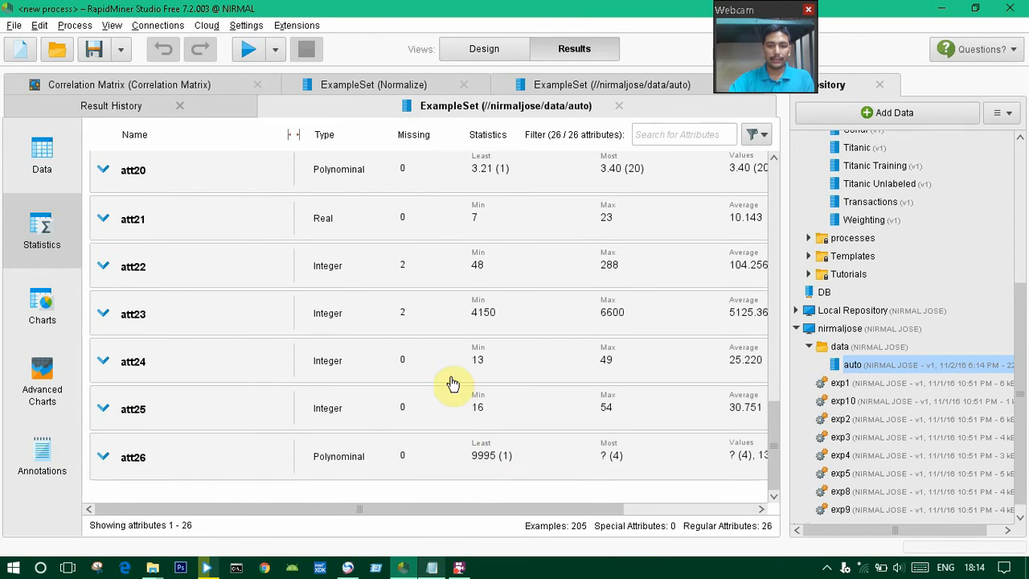
scroll(450, 382, "up", 6)
scroll(487, 201, "up", 4)
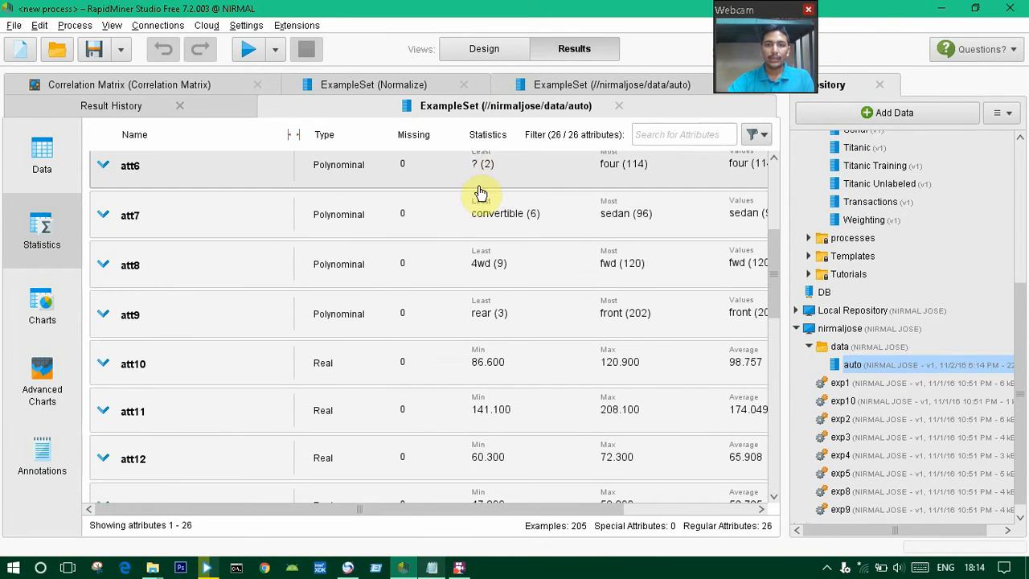
scroll(484, 191, "up", 1)
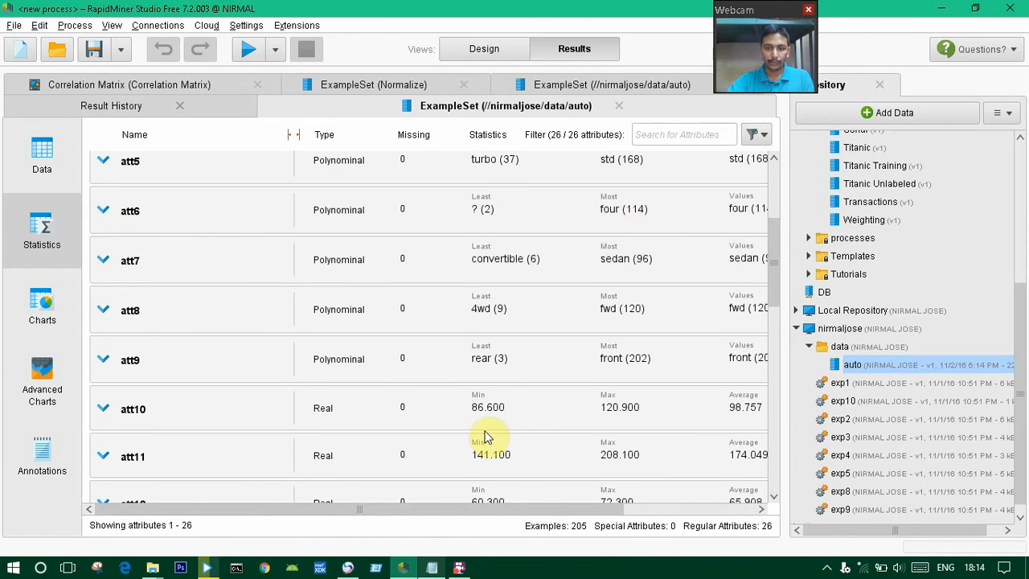
scroll(509, 245, "up", 4)
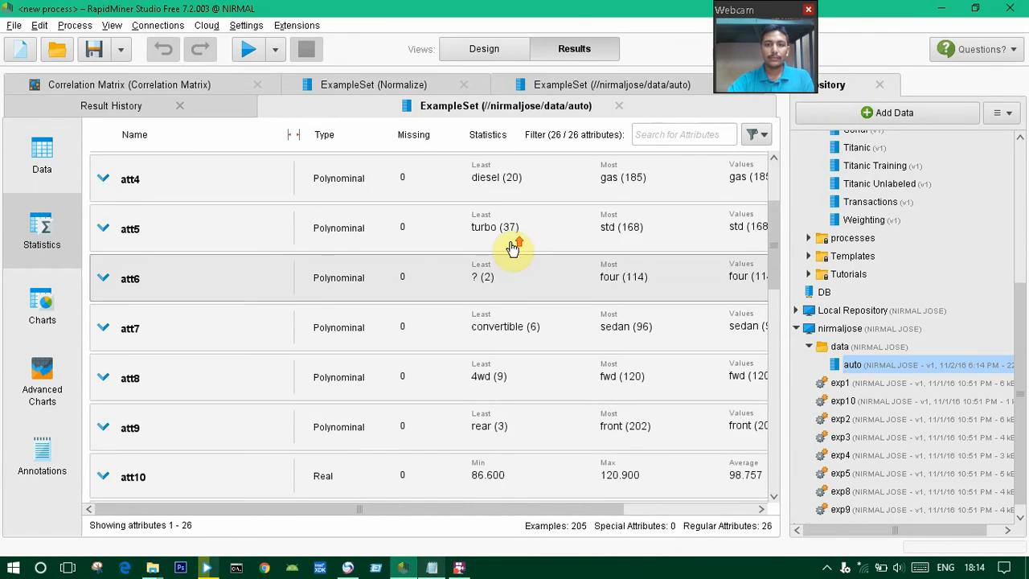
Place the auto data set from the personal repository's data folder into the empty process in the Design view.
scroll(521, 233, "down", 5)
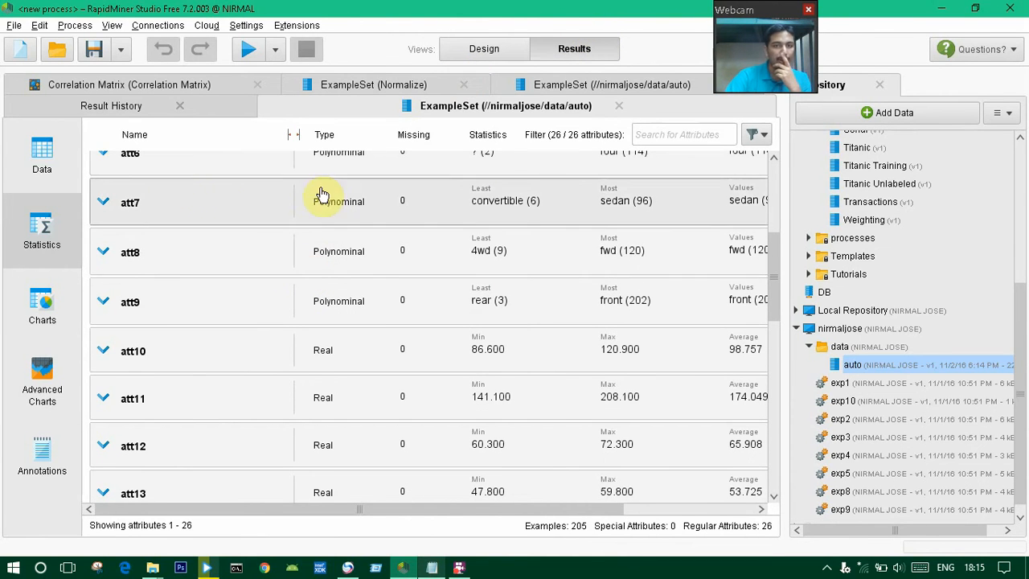
scroll(149, 162, "up", 5)
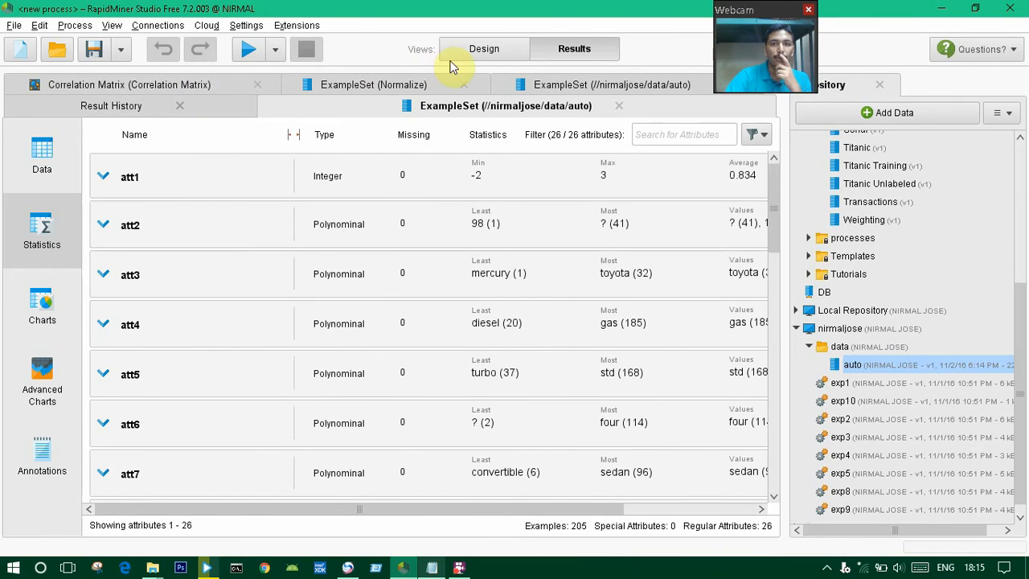
left_click(486, 50)
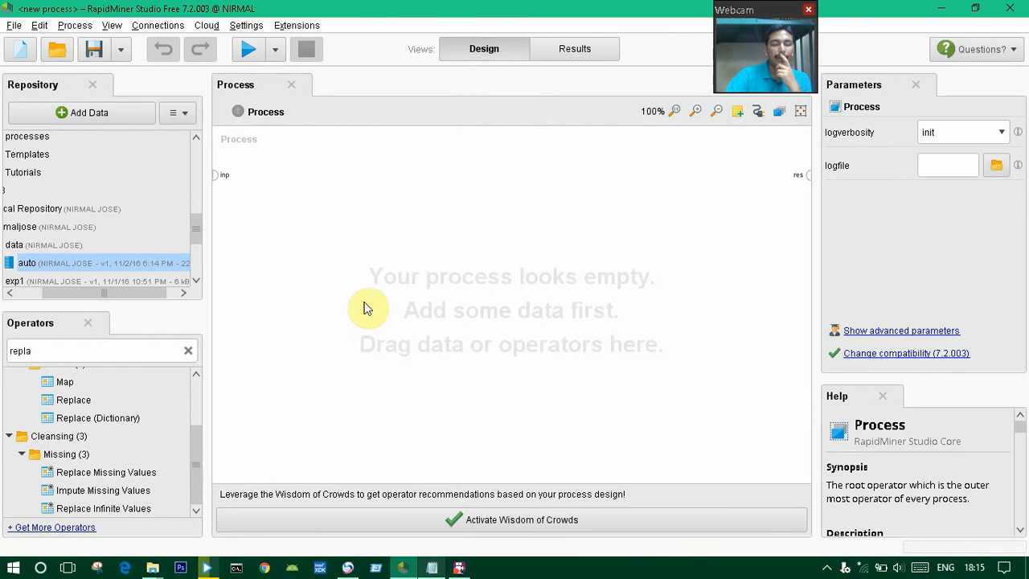
double_click(61, 356)
key("BackSpace")
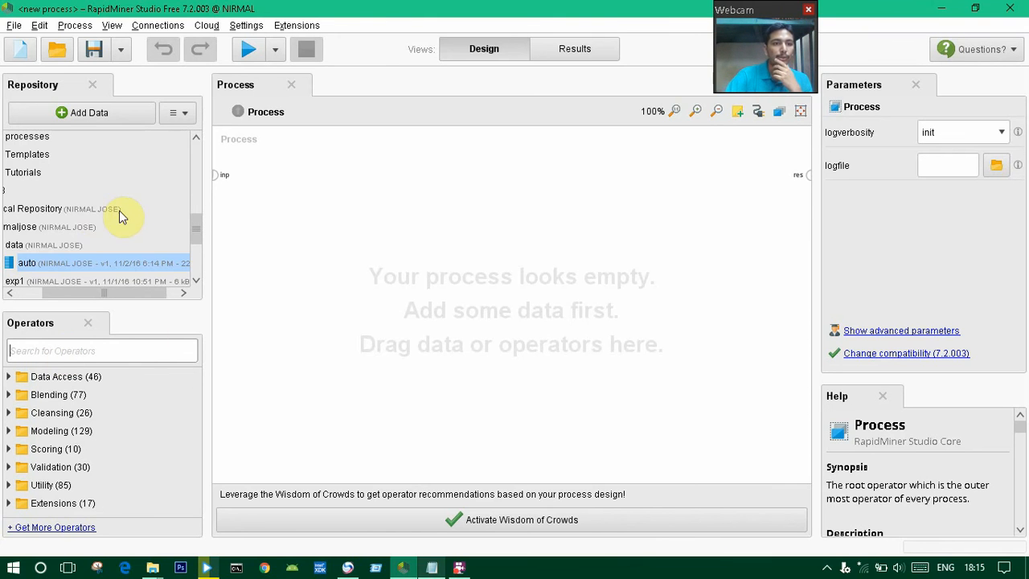
scroll(122, 217, "down", 2)
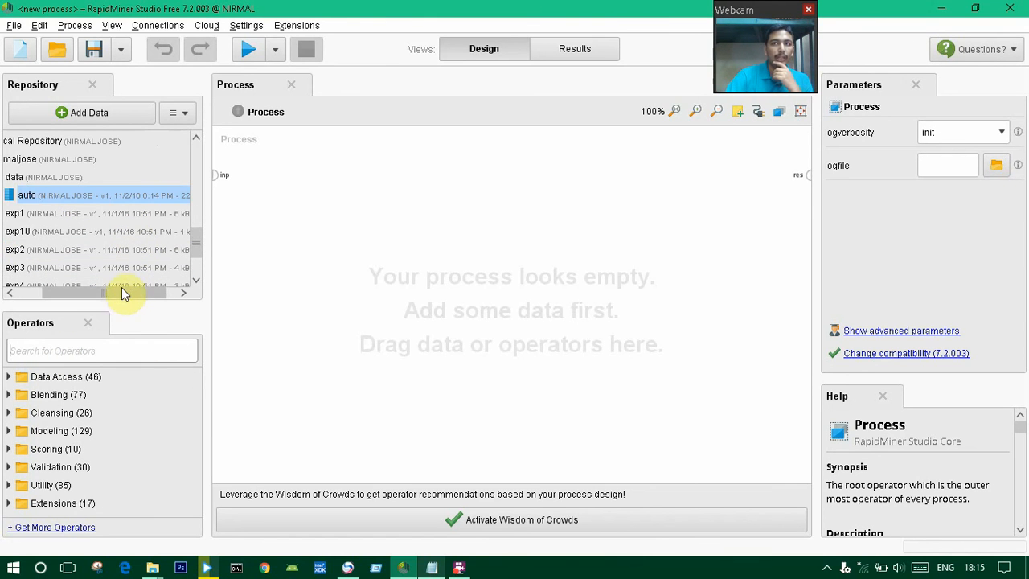
left_click_drag(128, 287, 34, 296)
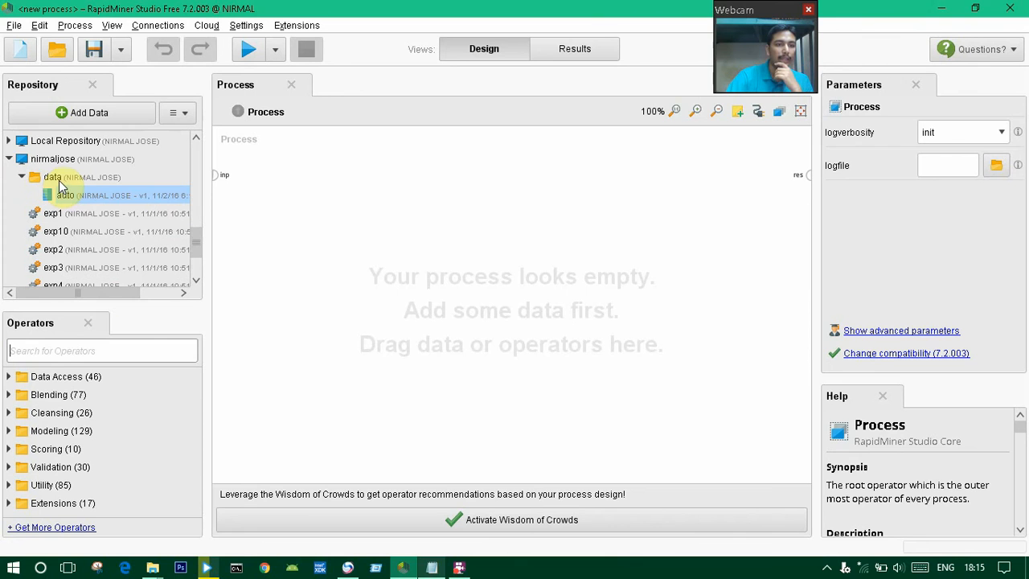
left_click_drag(65, 195, 291, 254)
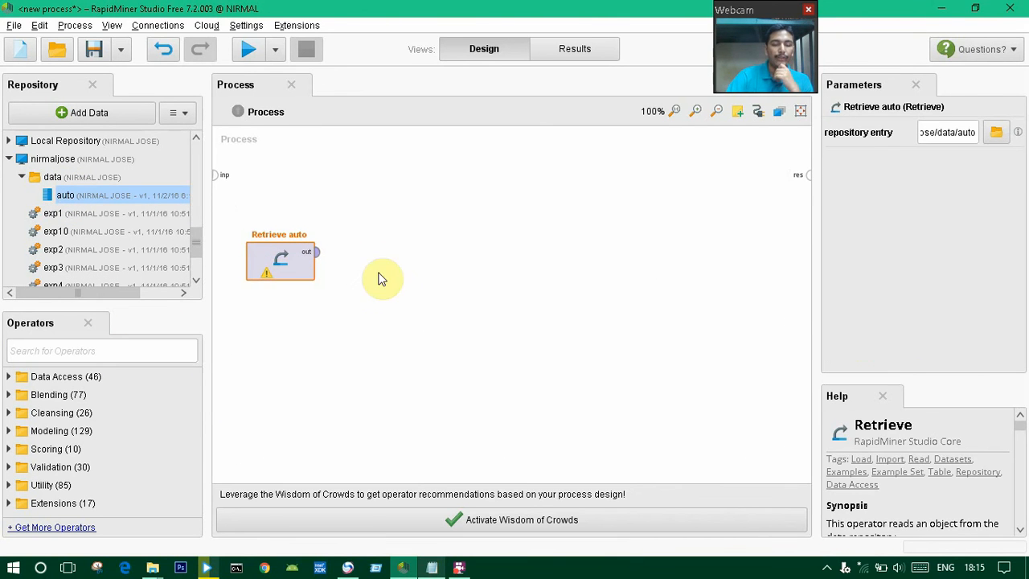
Search the operators for "missi" and add Replace Missing Values to the process beside the auto data source.
left_click(75, 349)
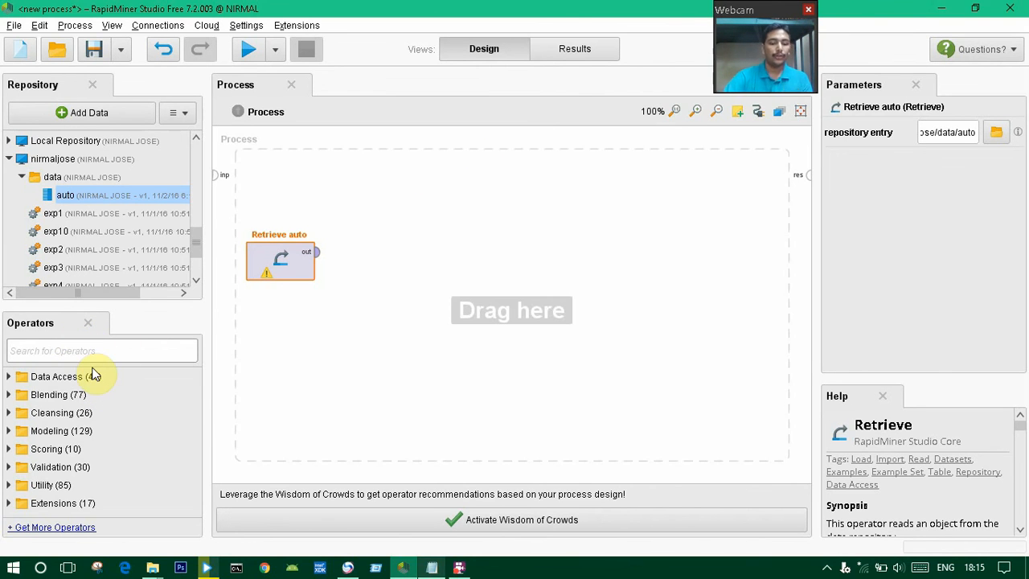
type("mi")
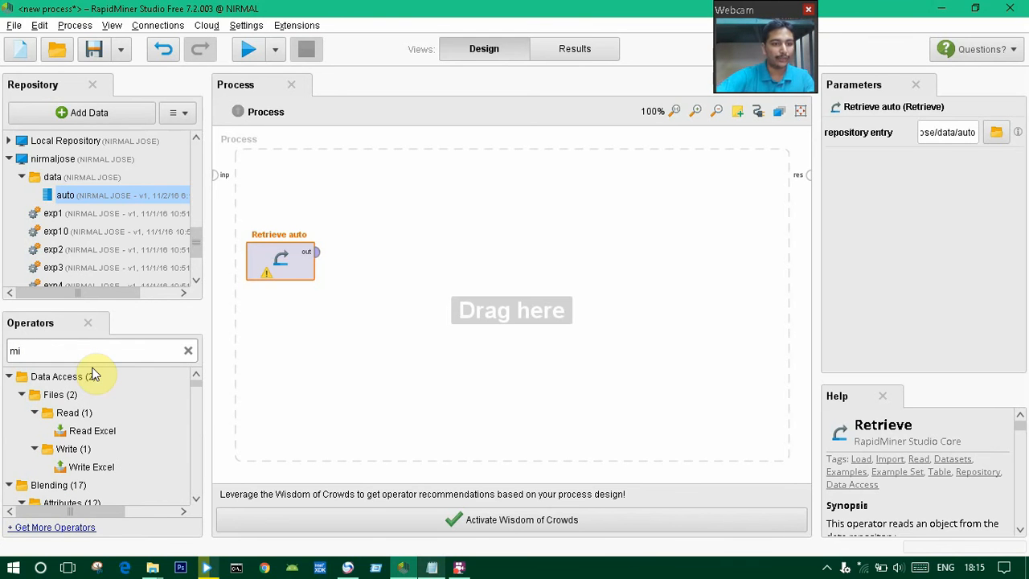
type("ssi")
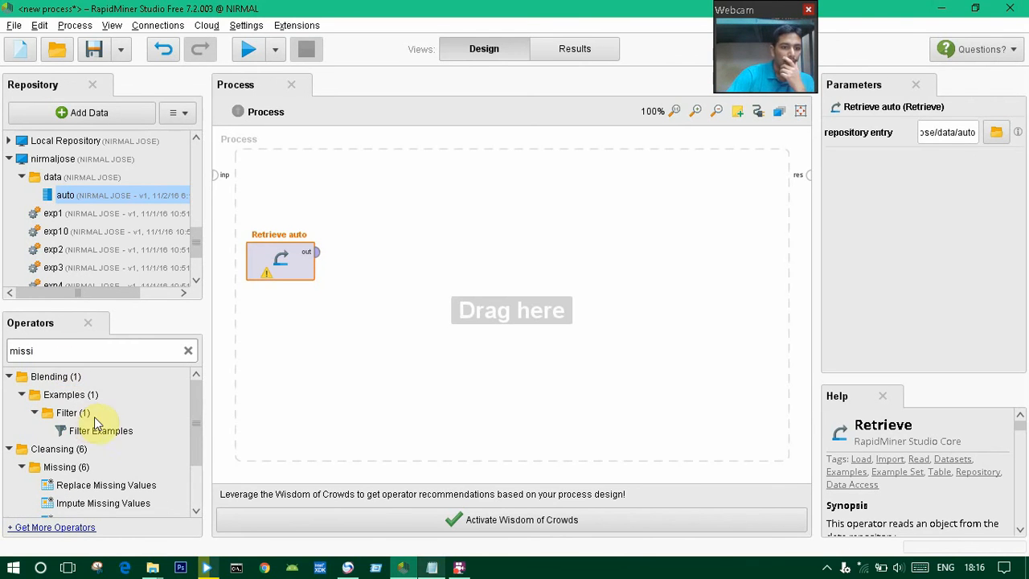
scroll(92, 474, "down", 1)
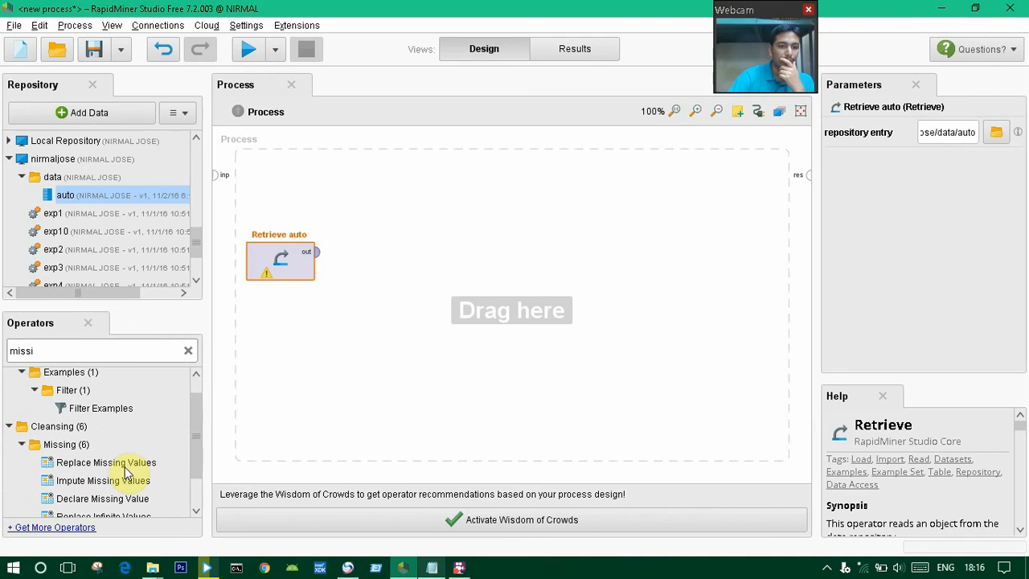
left_click(115, 464)
left_click_drag(115, 464, 418, 285)
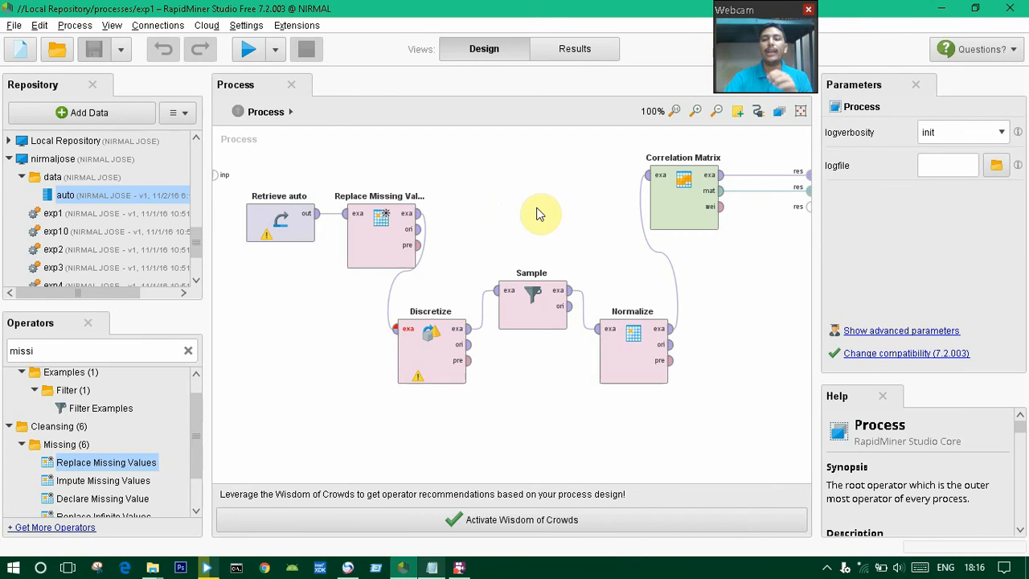
Review the attribute filter types and default replacement options of the Replace Missing Values operator, keeping average as the default.
left_click(418, 349)
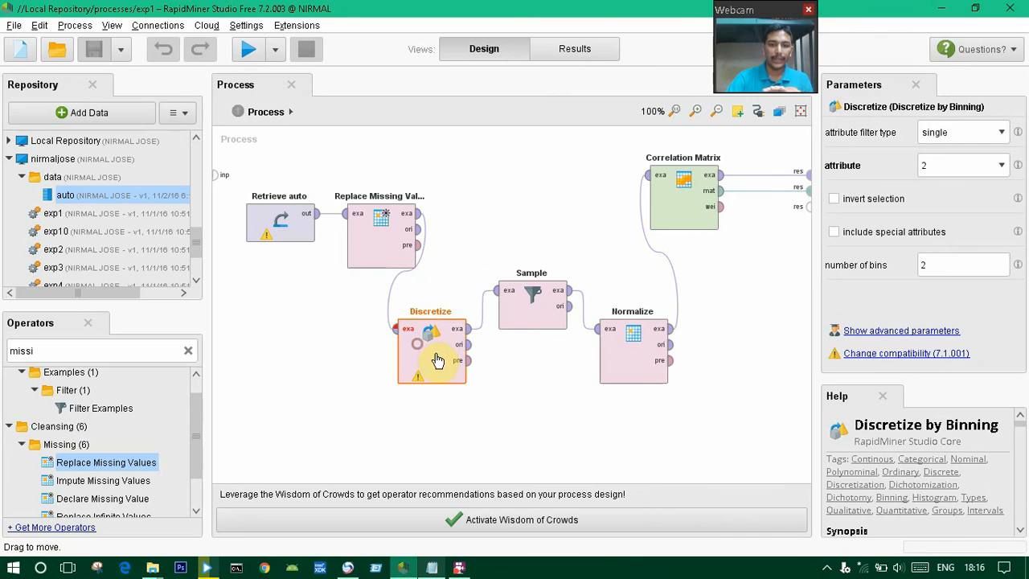
left_click(374, 234)
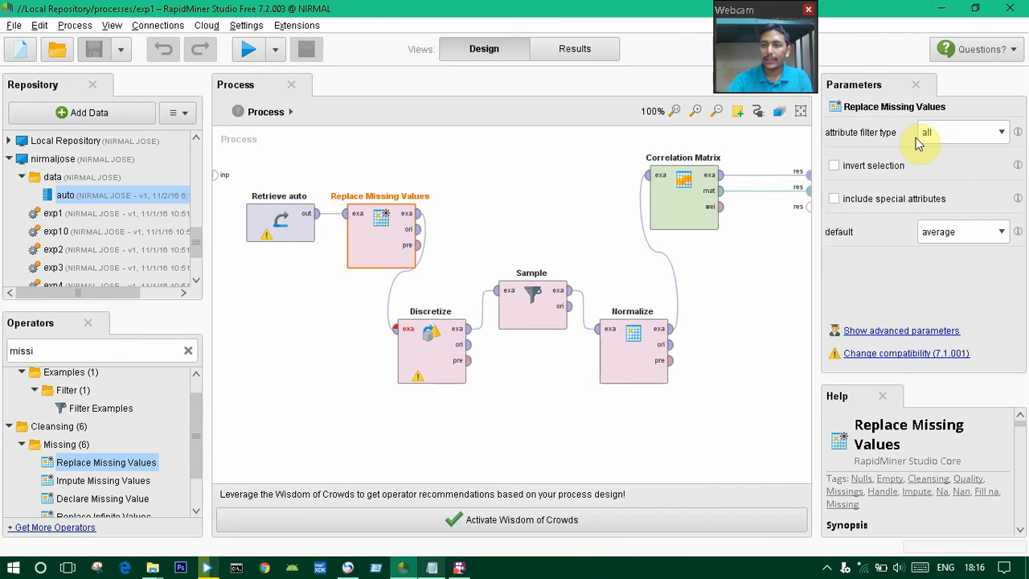
left_click(998, 134)
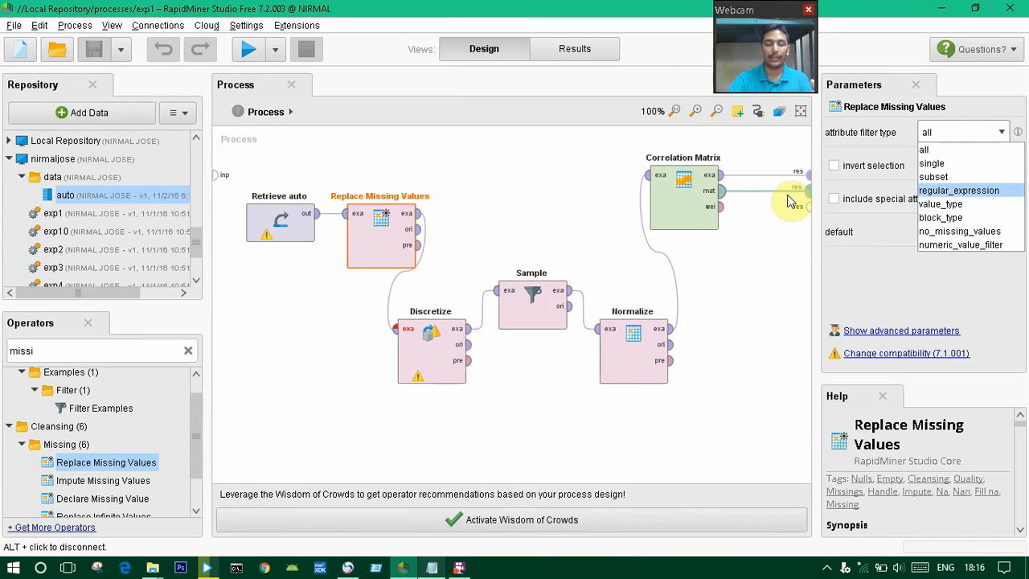
left_click(609, 164)
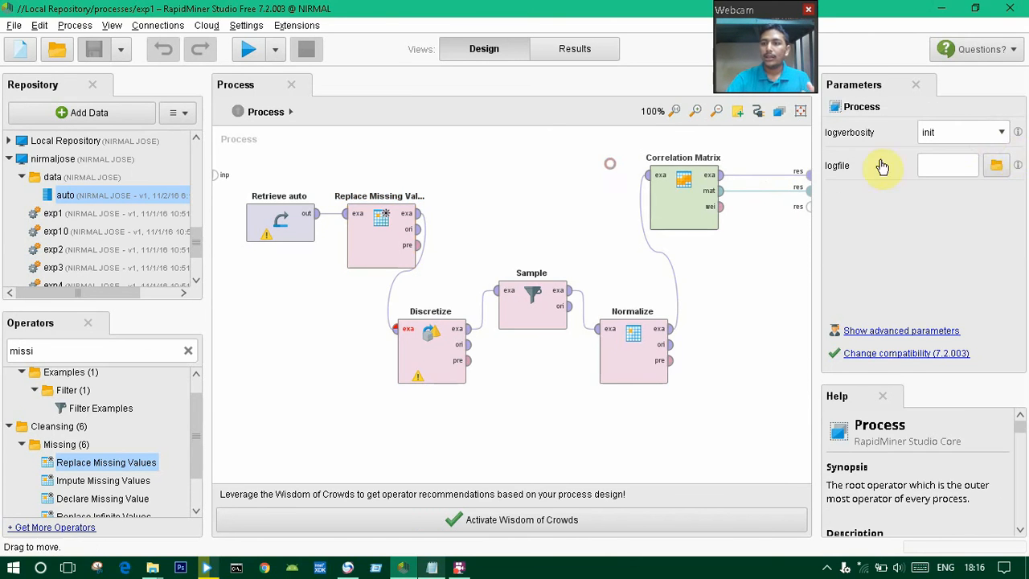
left_click(351, 246)
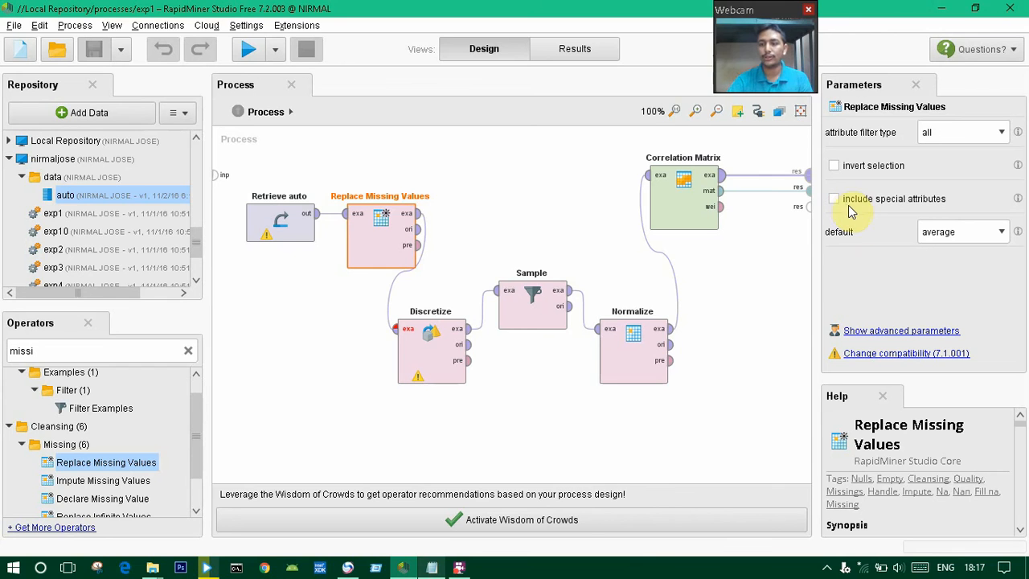
left_click(945, 235)
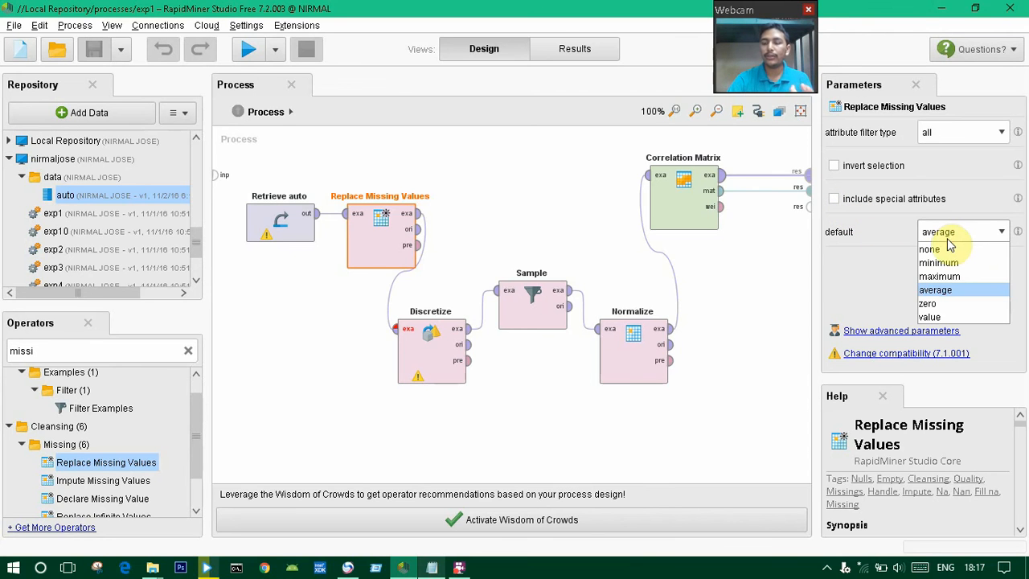
left_click(951, 291)
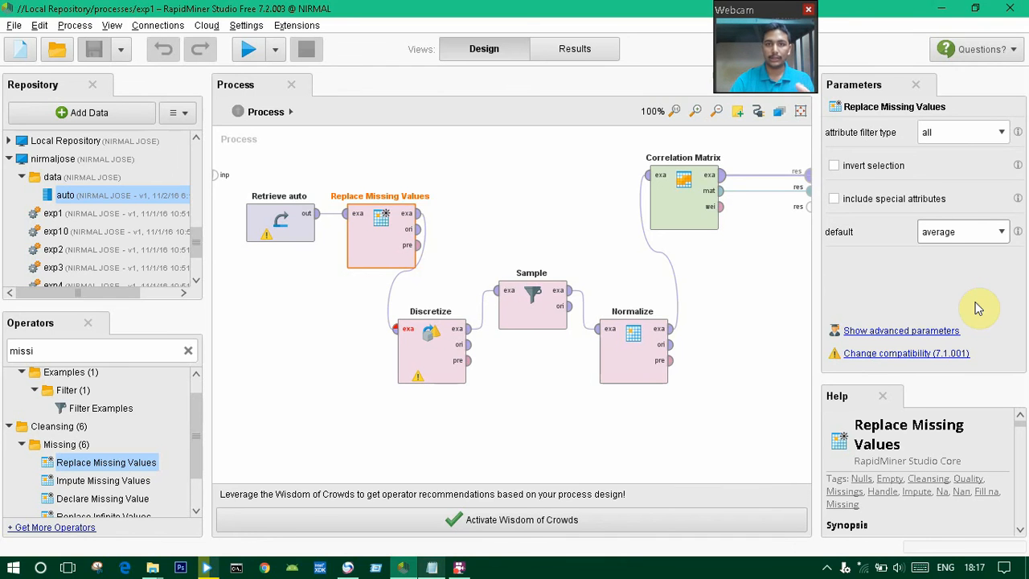
left_click(948, 233)
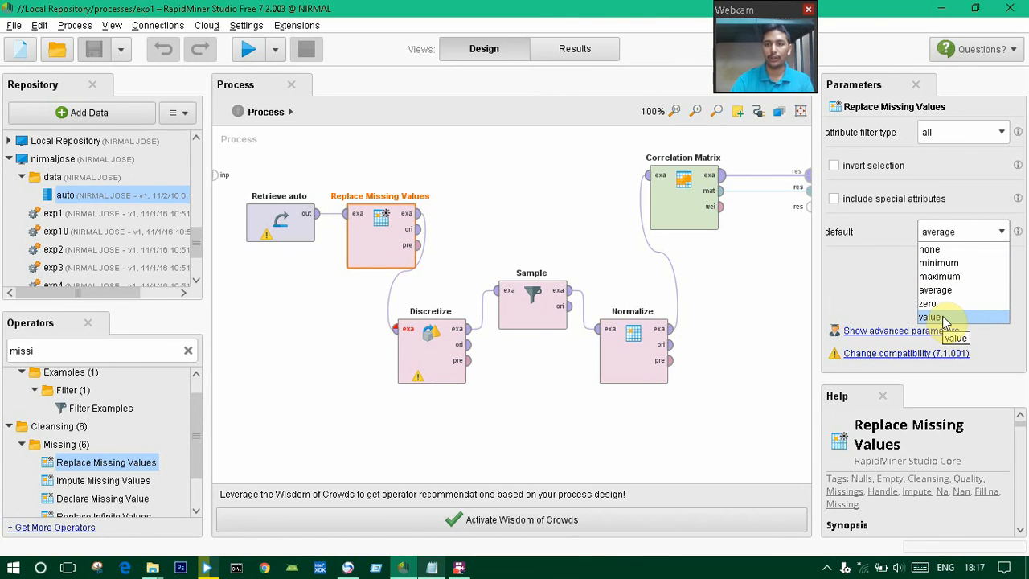
left_click(740, 299)
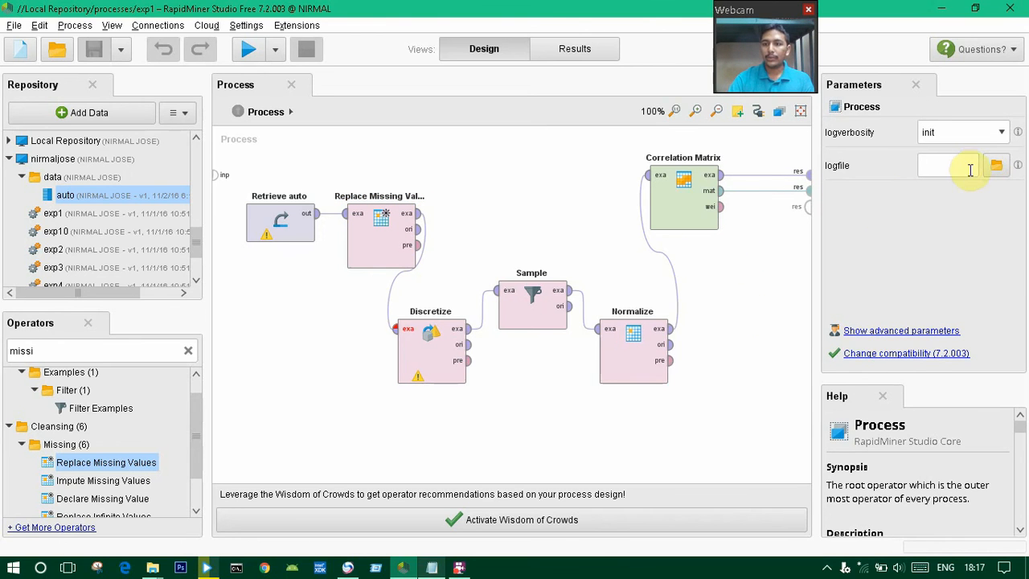
left_click(367, 232)
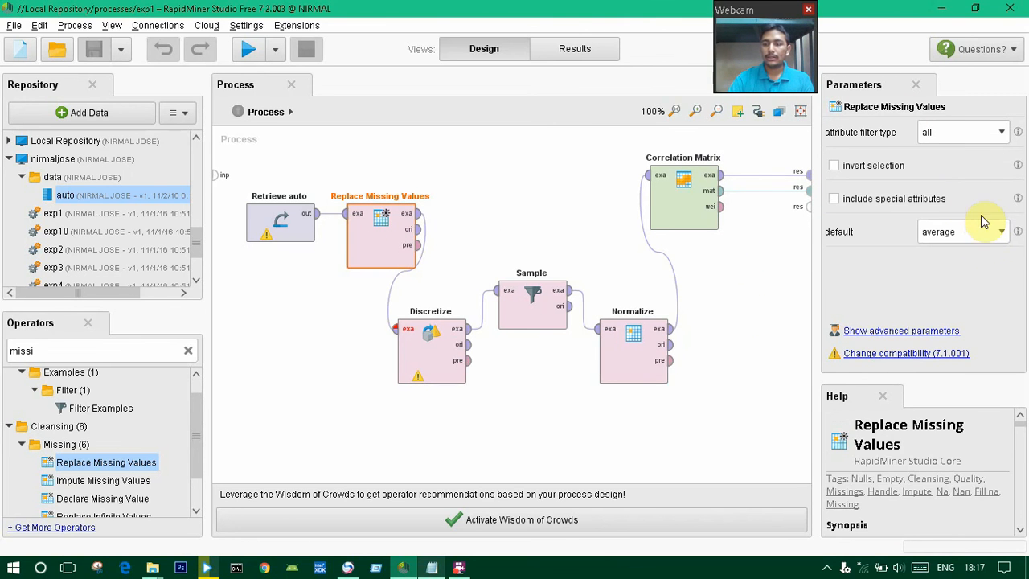
Review the attribute and bin settings of the Discretize operator and the sample size settings of the Sample operator.
left_click(422, 360)
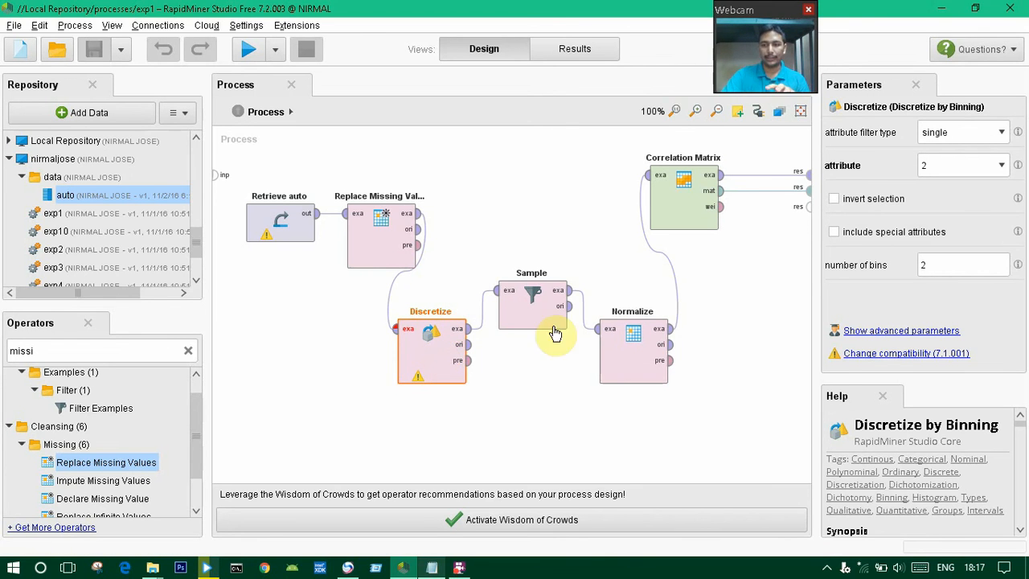
left_click(531, 313)
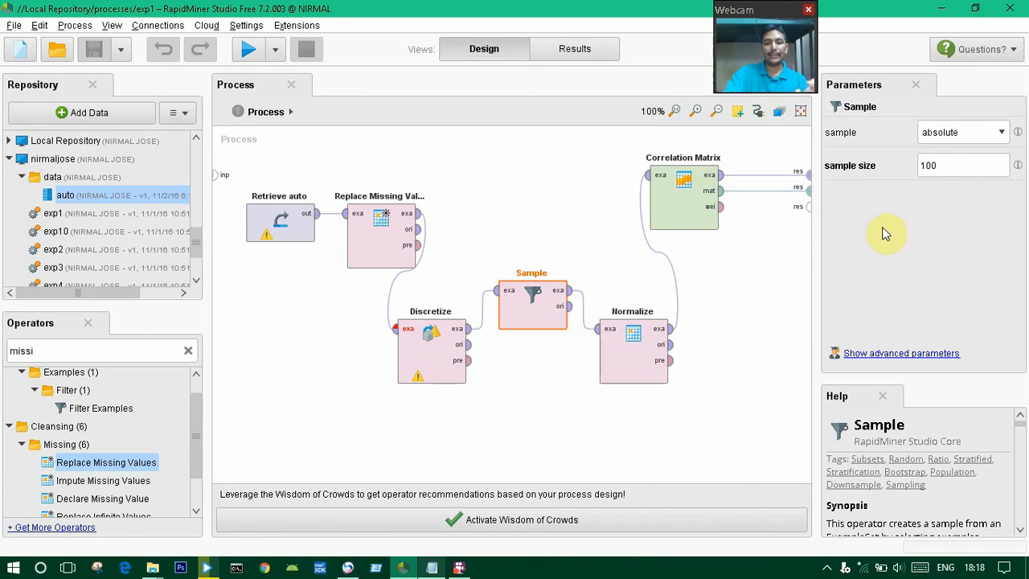
left_click(963, 174)
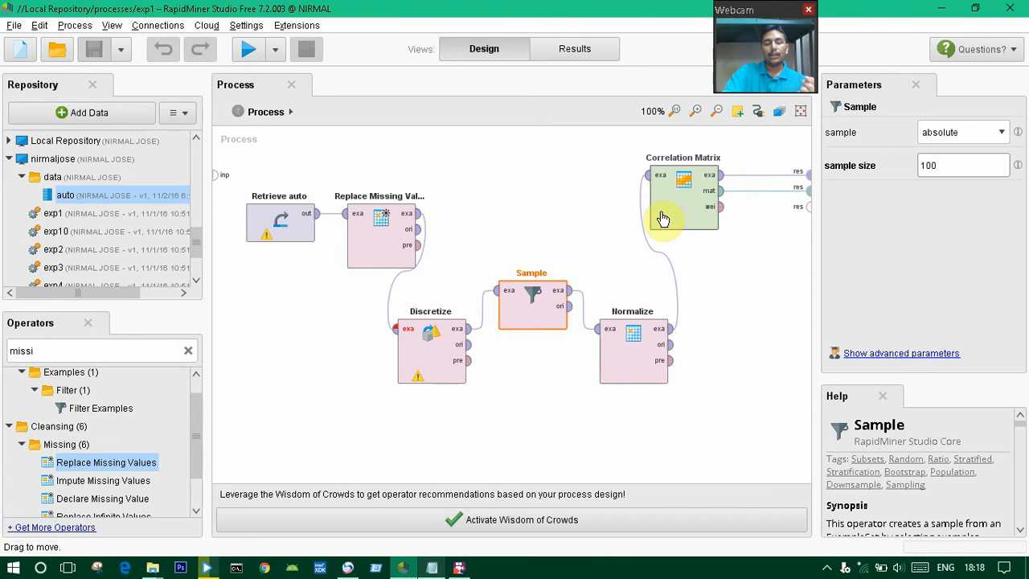
Browse the attributes available to the Normalize operator and choose att10 as its single attribute.
left_click(647, 353)
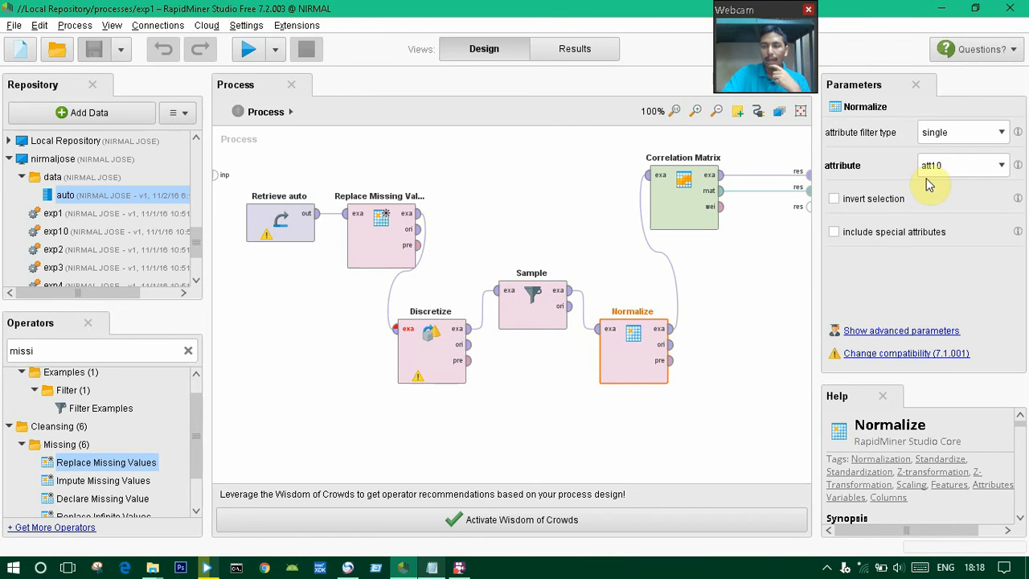
left_click(987, 167)
left_click(1000, 168)
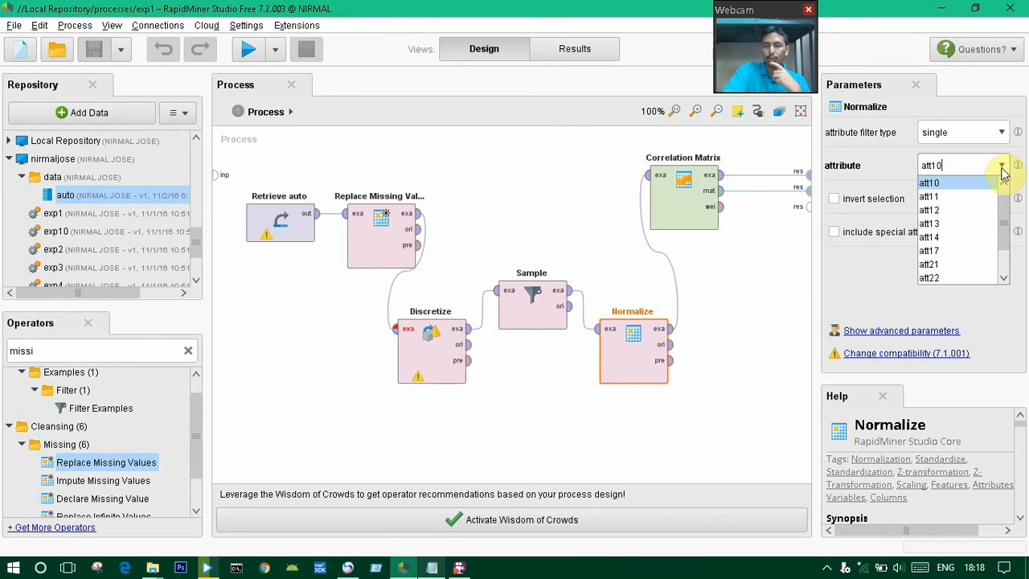
scroll(973, 232, "down", 1)
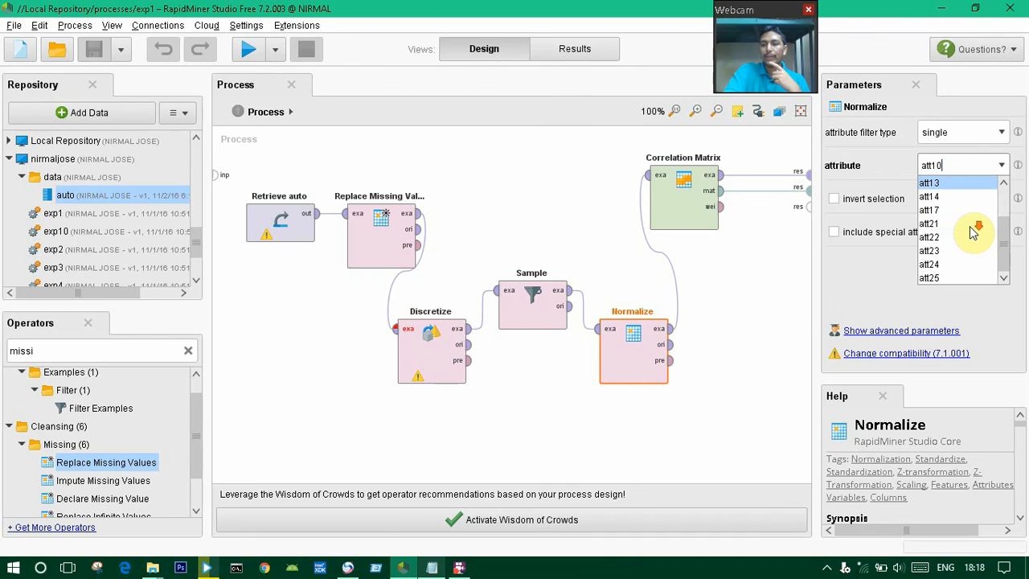
scroll(972, 232, "up", 2)
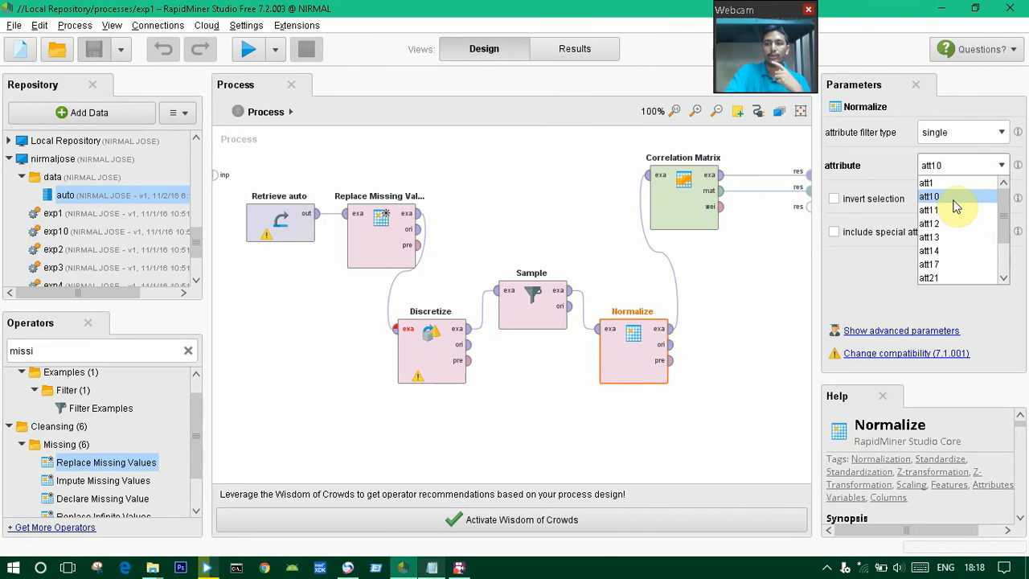
left_click(953, 199)
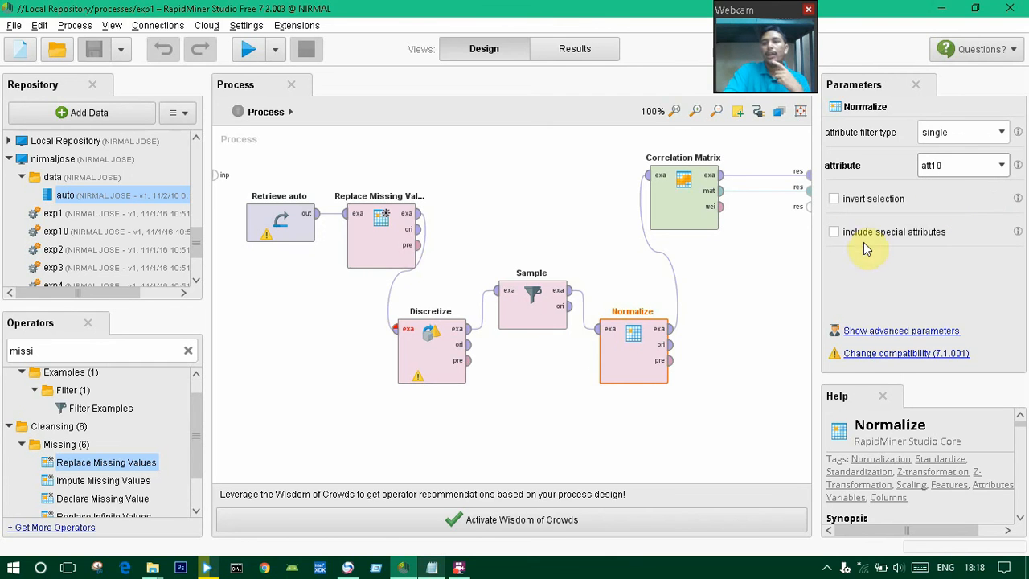
Check the Correlation Matrix operator's parameters, run the exp1 process, and view the correlations as a matrix and a pairwise table.
left_click(687, 205)
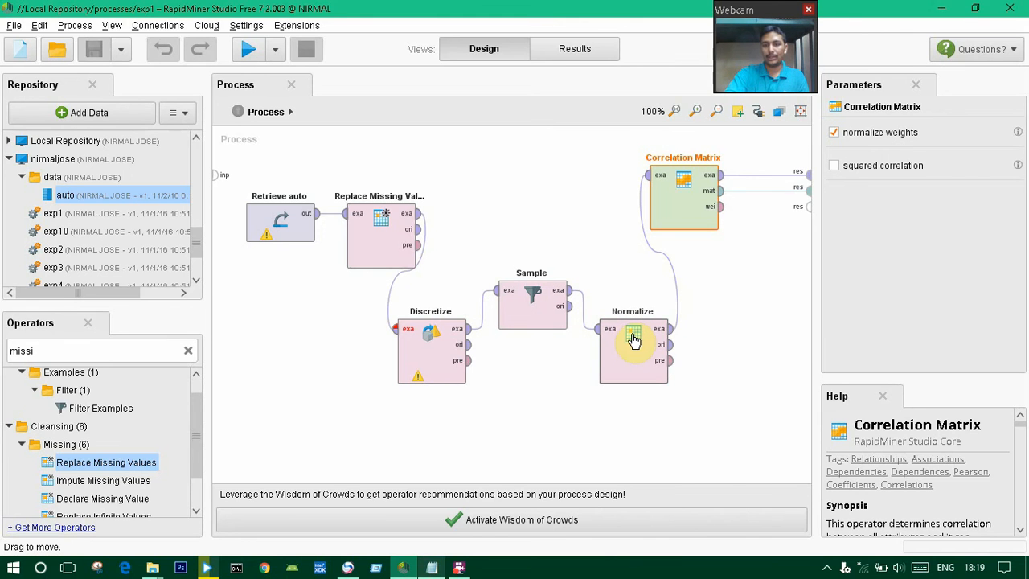
mouse_move(668, 336)
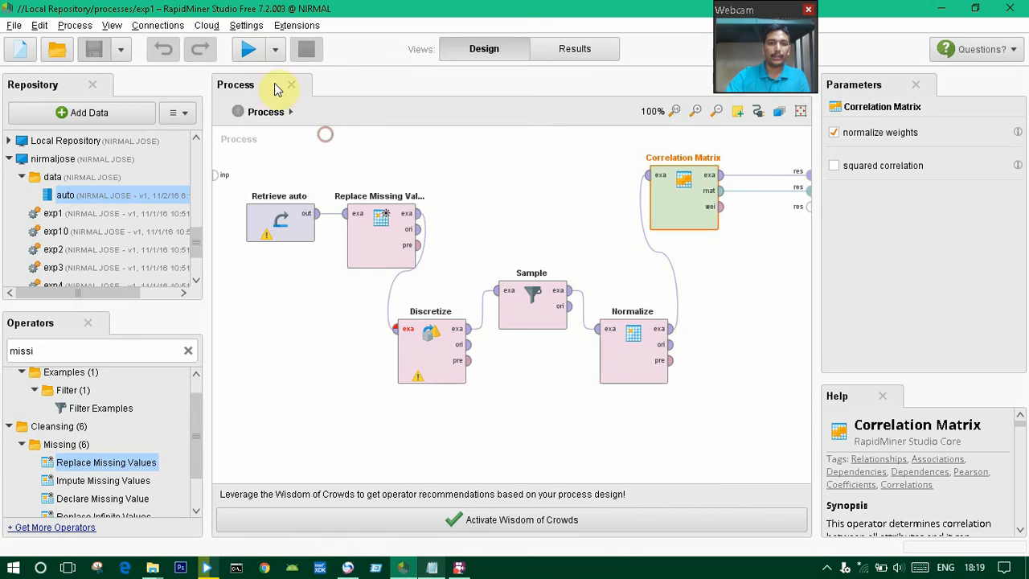
left_click(249, 50)
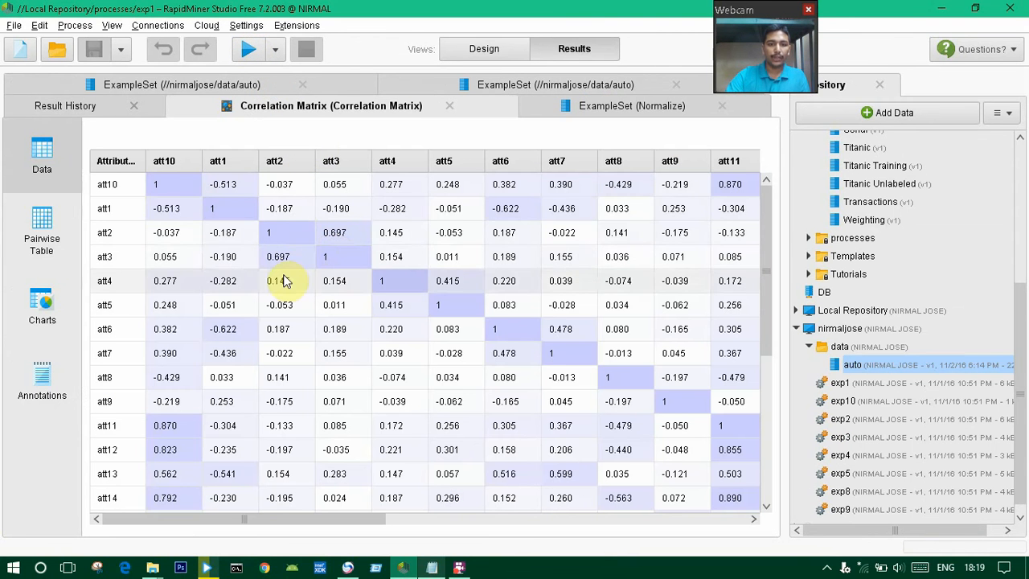
scroll(394, 232, "down", 3)
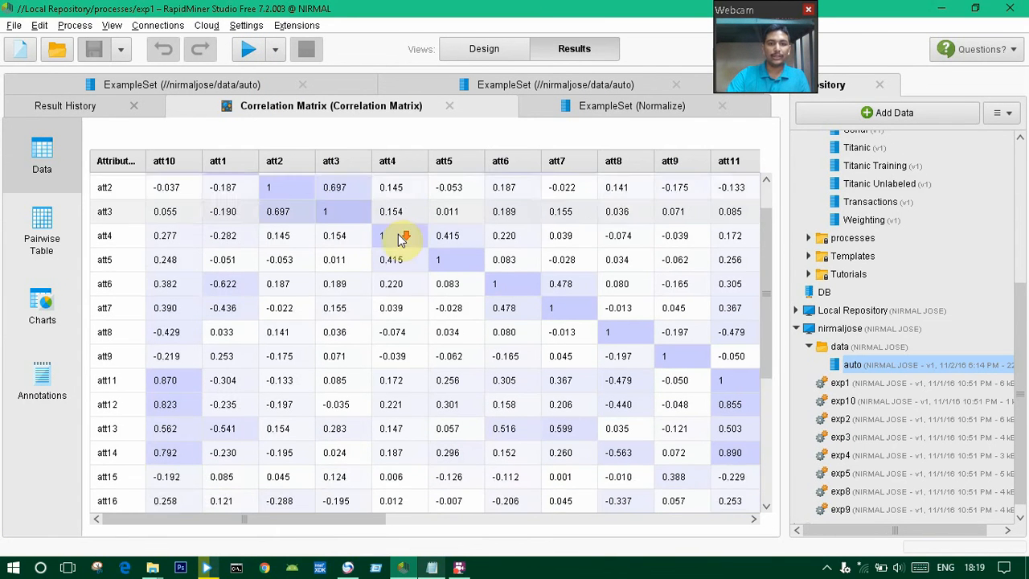
left_click(42, 231)
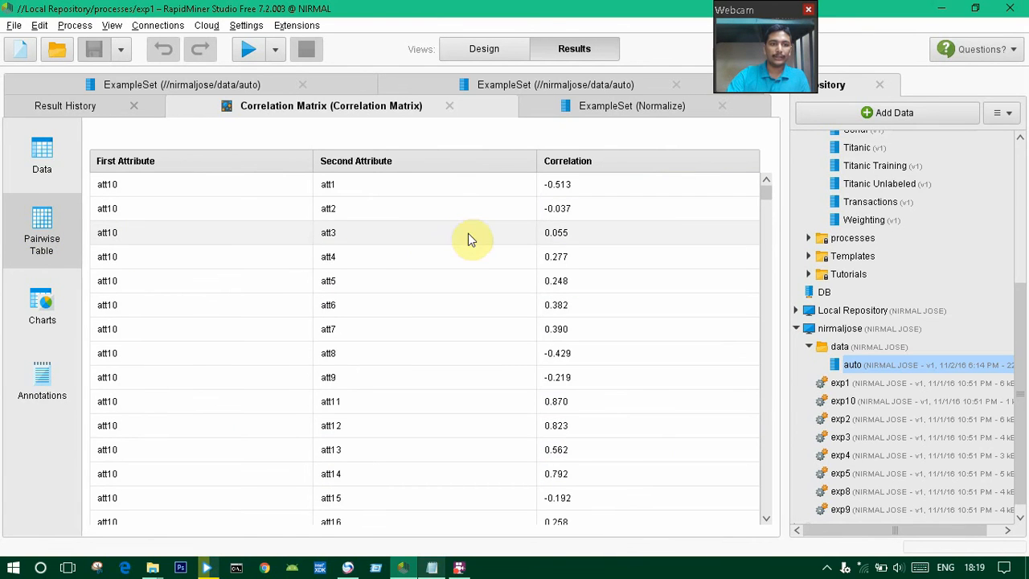
Examine the pairwise correlation table, and view the correlation results as a Pie 3D chart.
scroll(474, 237, "down", 6)
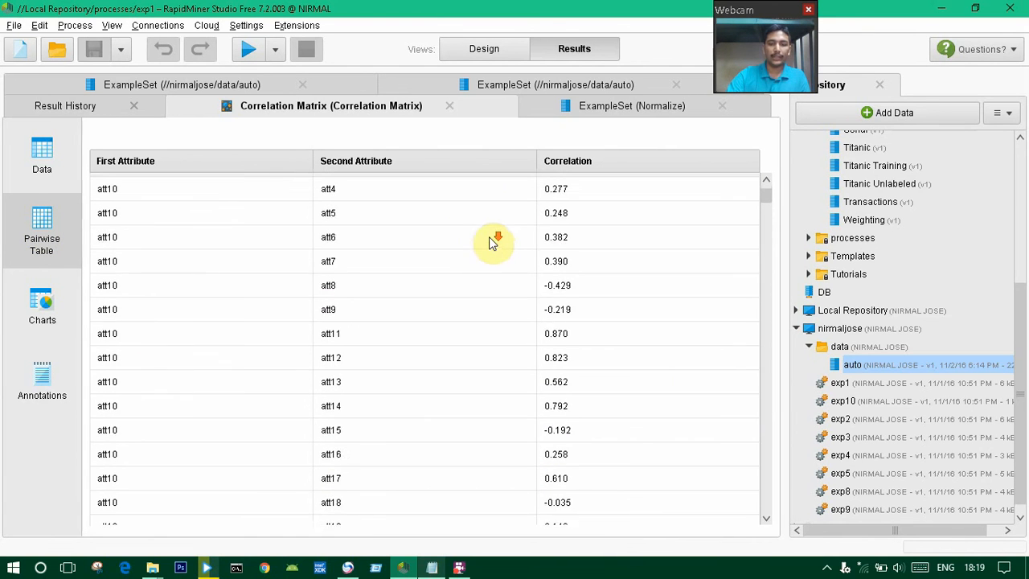
left_click(40, 305)
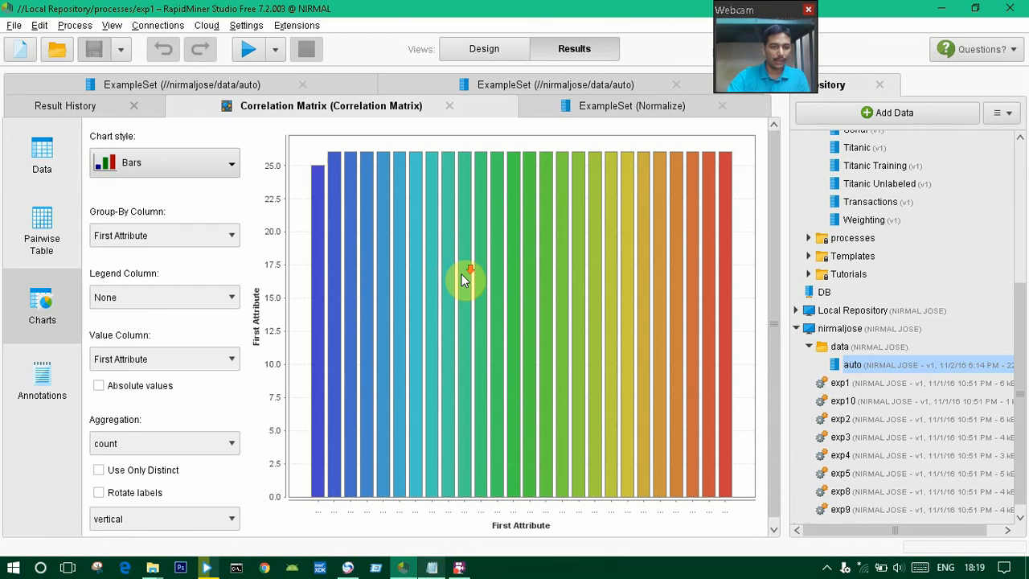
left_click(196, 166)
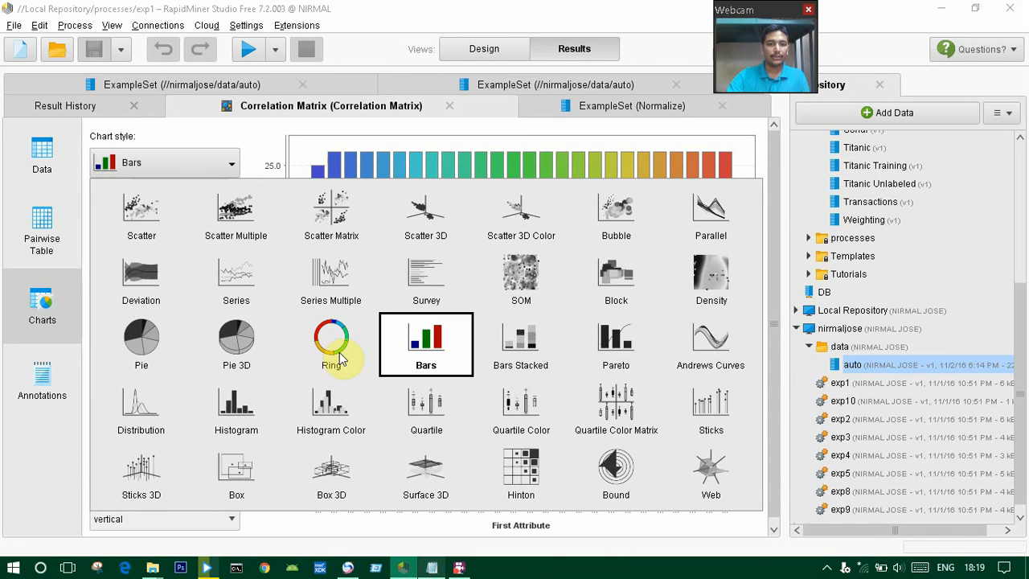
left_click(245, 355)
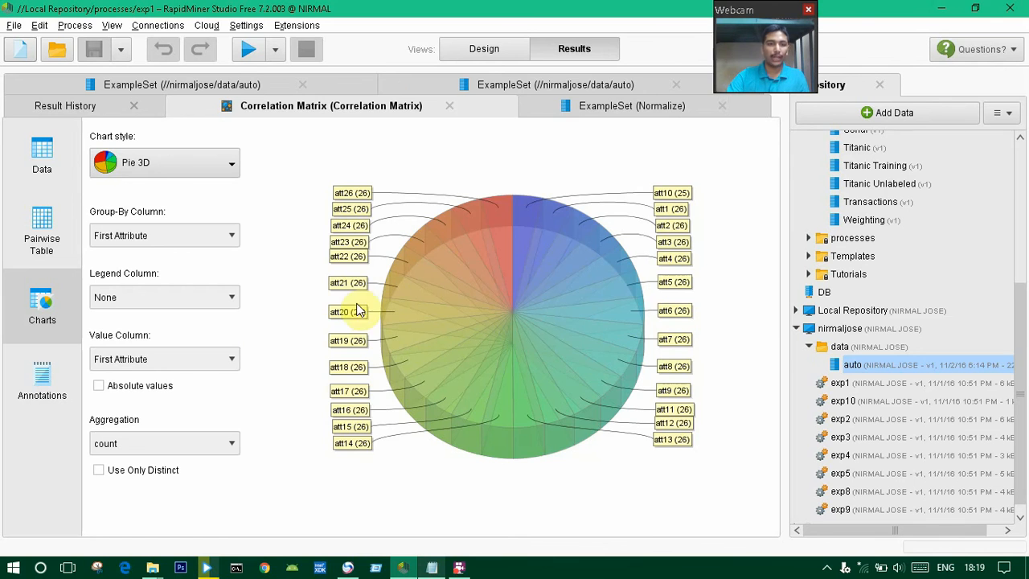
Compare the correlation results in the Bubble and Histogram chart styles.
left_click(208, 163)
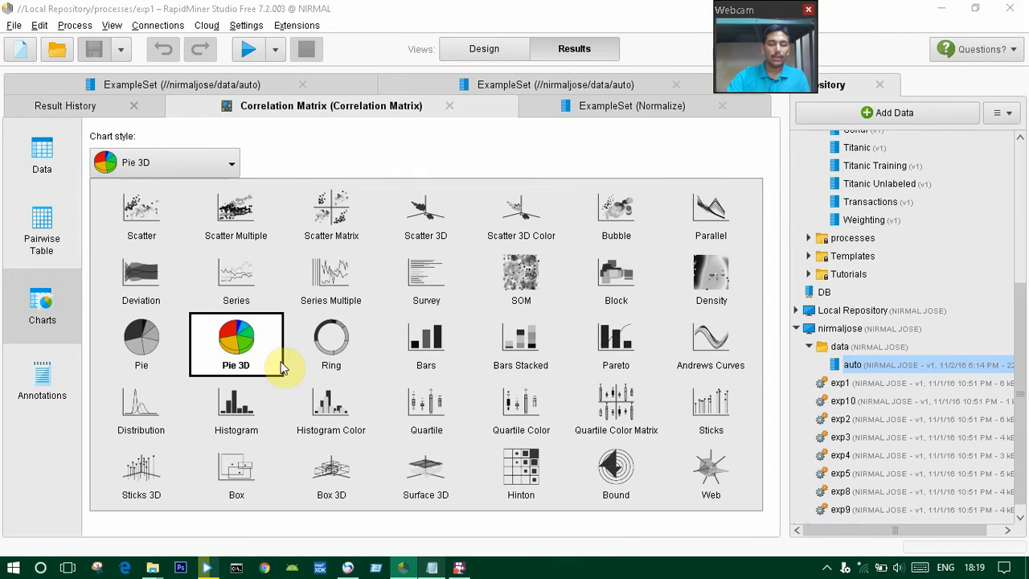
left_click(604, 229)
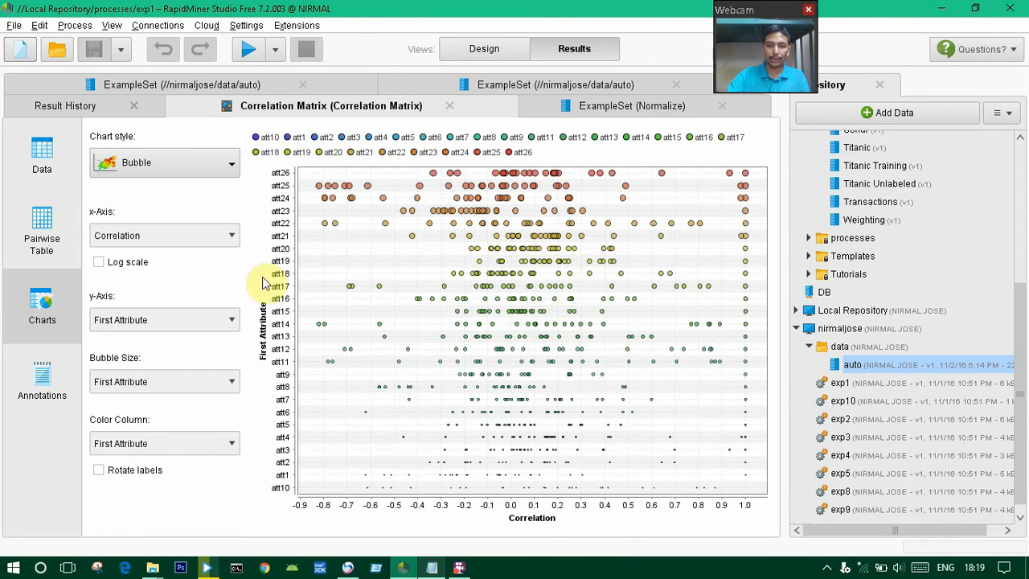
left_click(203, 170)
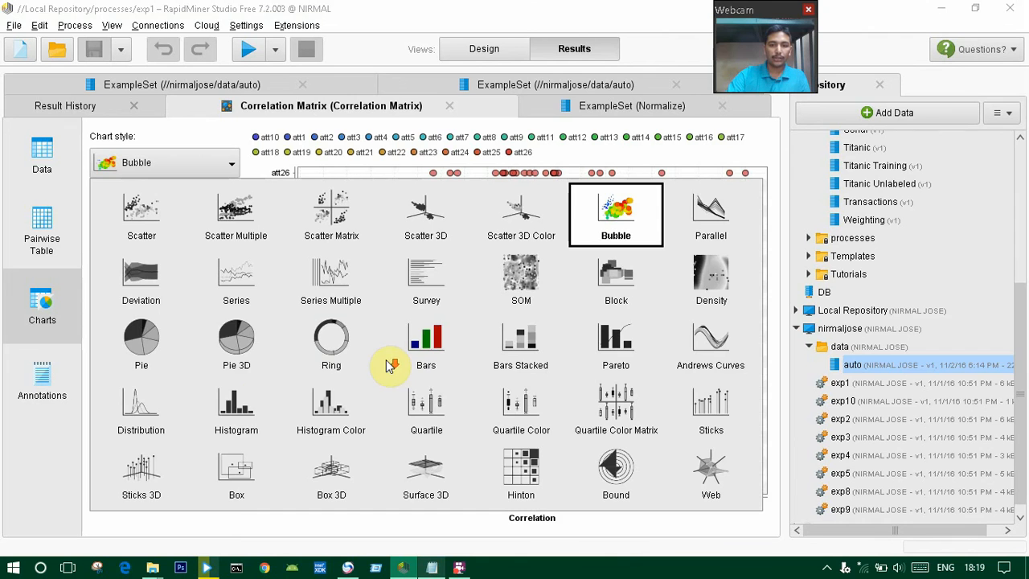
left_click(245, 416)
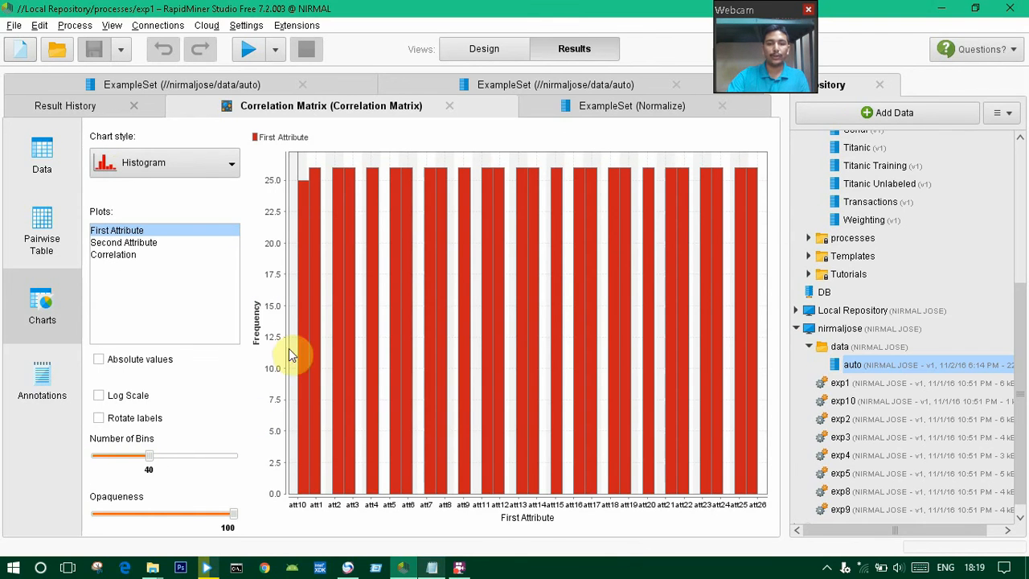
Display the correlation results as a flat Pie chart, keeping that style after checking the other available ones.
left_click(175, 171)
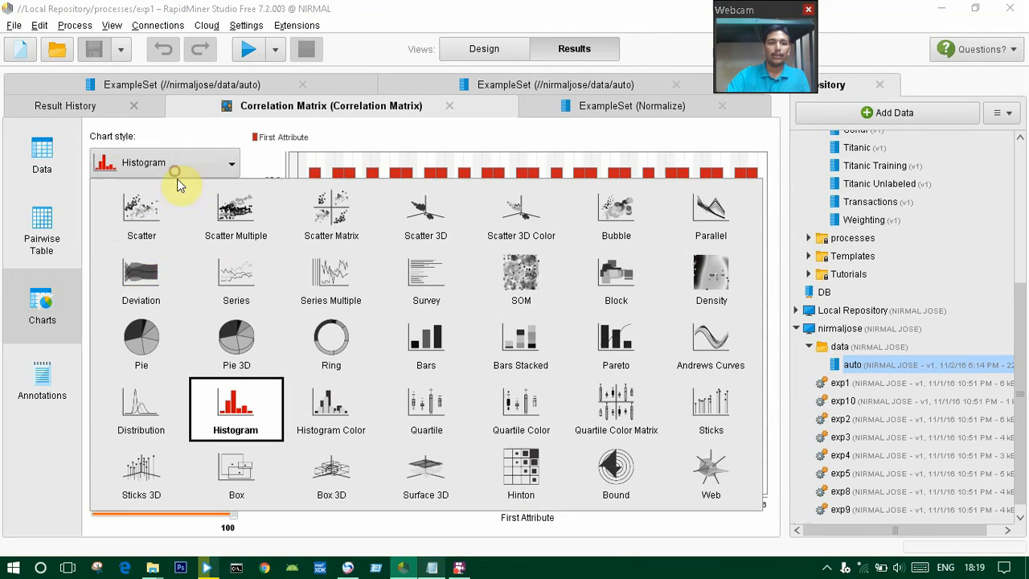
left_click(153, 346)
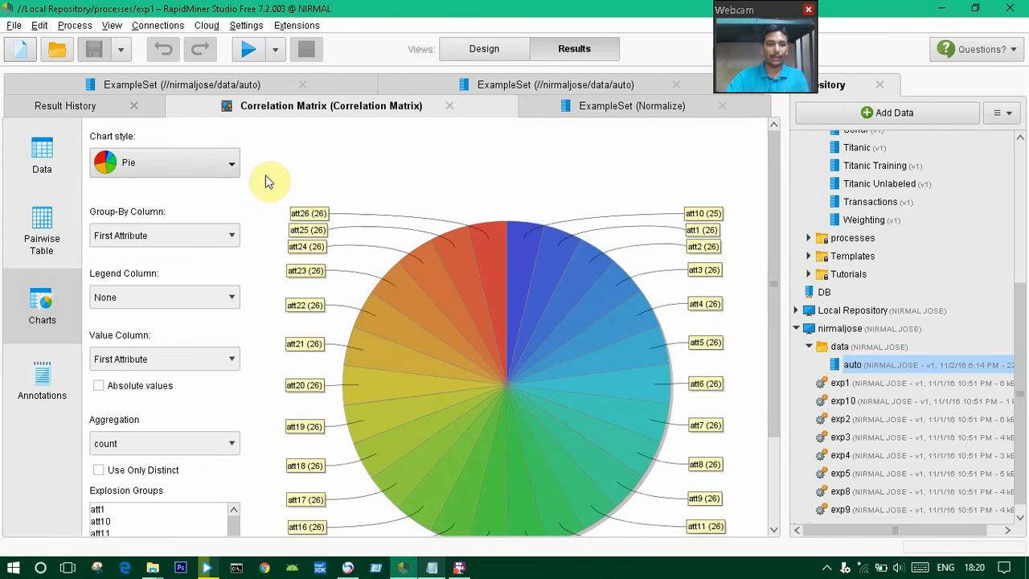
left_click(213, 164)
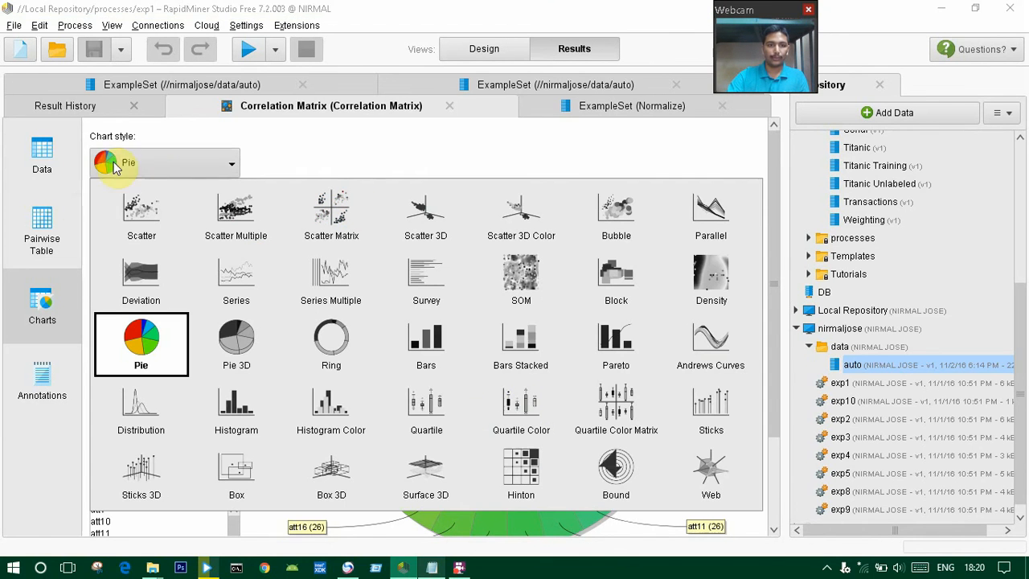
left_click(179, 169)
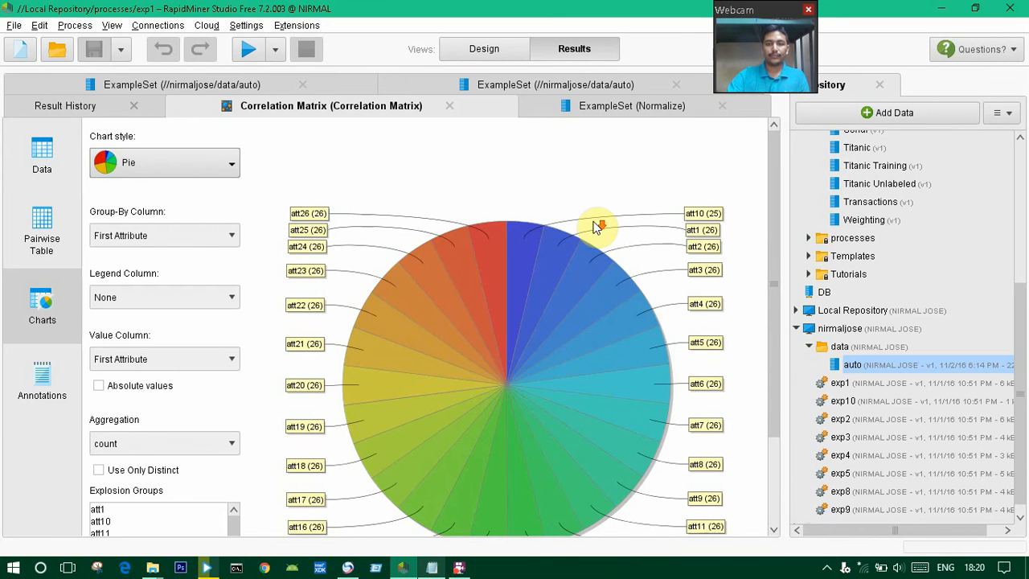